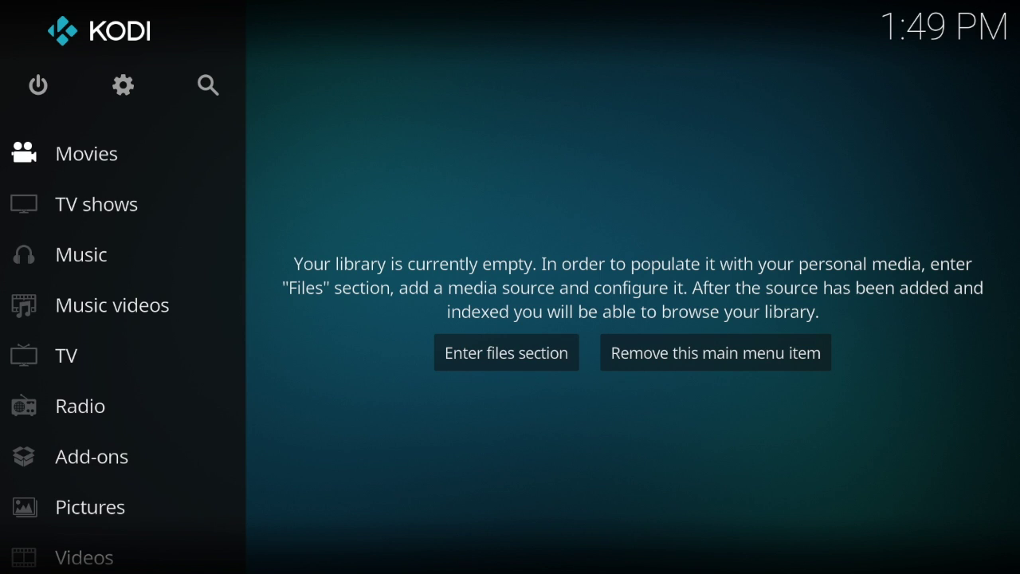
Step: Look through the home screen's add-on listing for the Ares Wizard program add-on
key("Down")
key("Down")
key("Down")
key("Down")
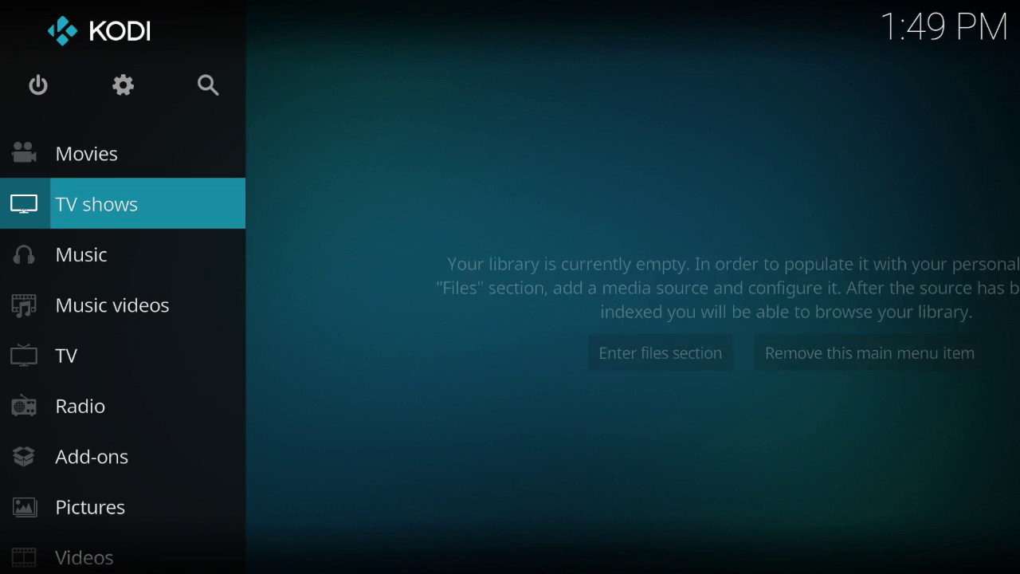
key("Down")
key("Down")
key("Down")
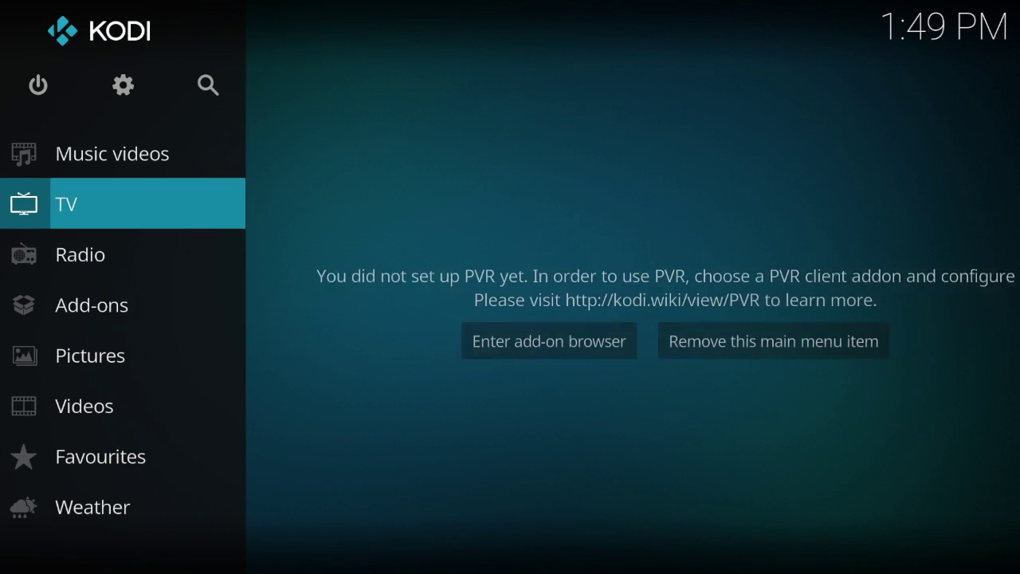
key("Down")
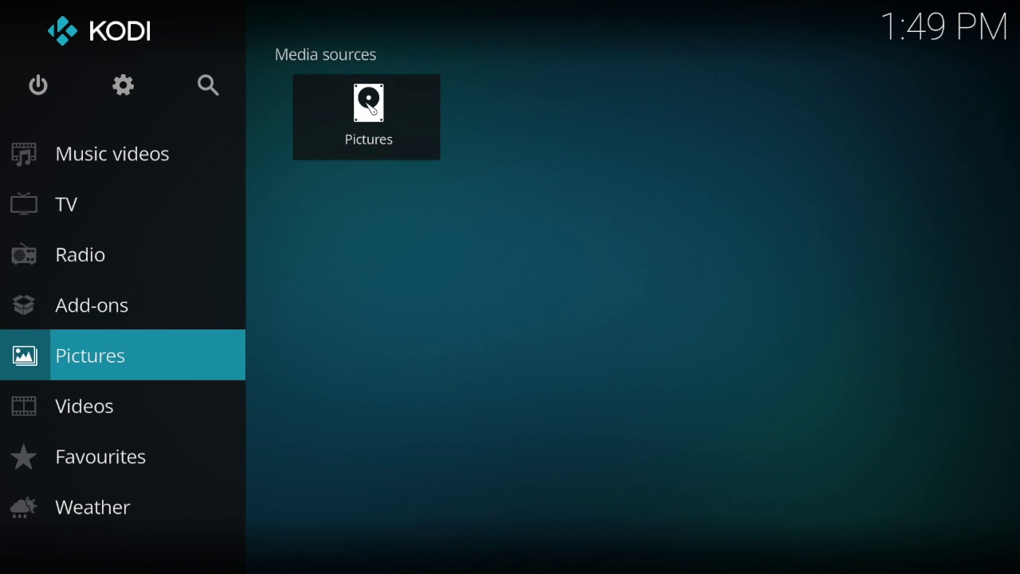
key("Up")
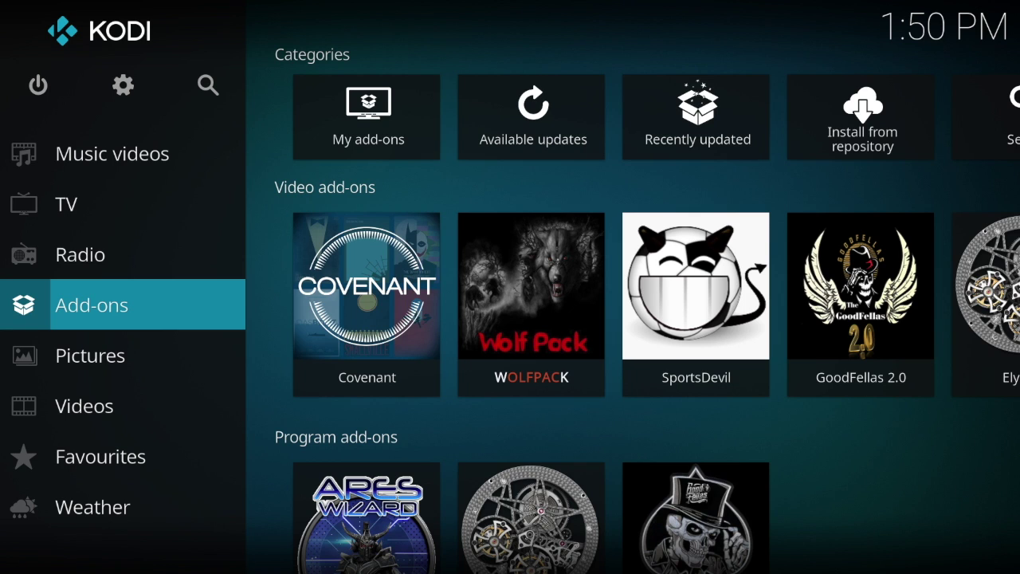
key("Right")
key("Down")
key("Down")
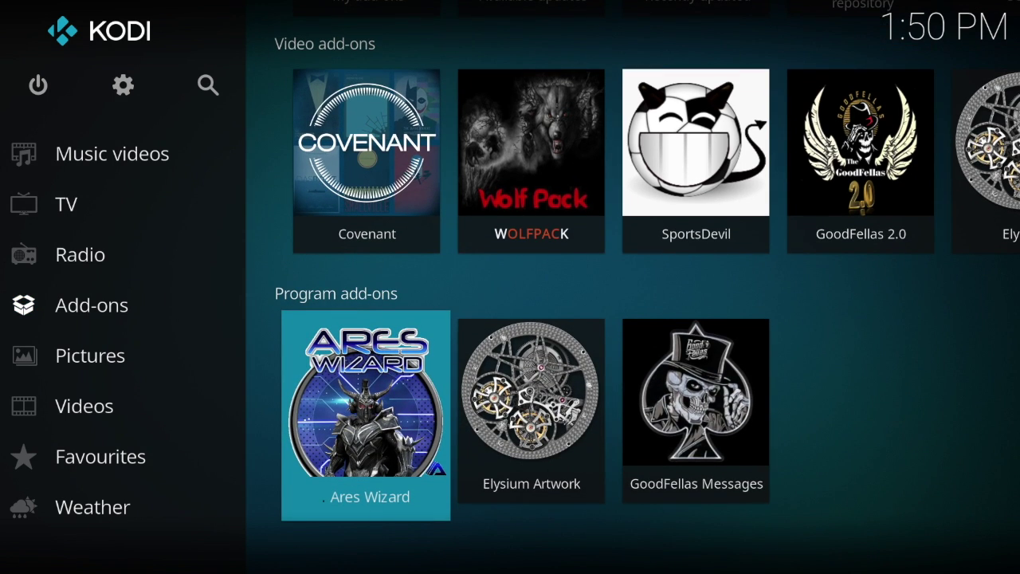
Step: View the path and name of the *AresWizard source in the File manager, and cancel the source editor
key("Left")
key("Up")
key("Up")
key("Up")
key("Up")
key("Up")
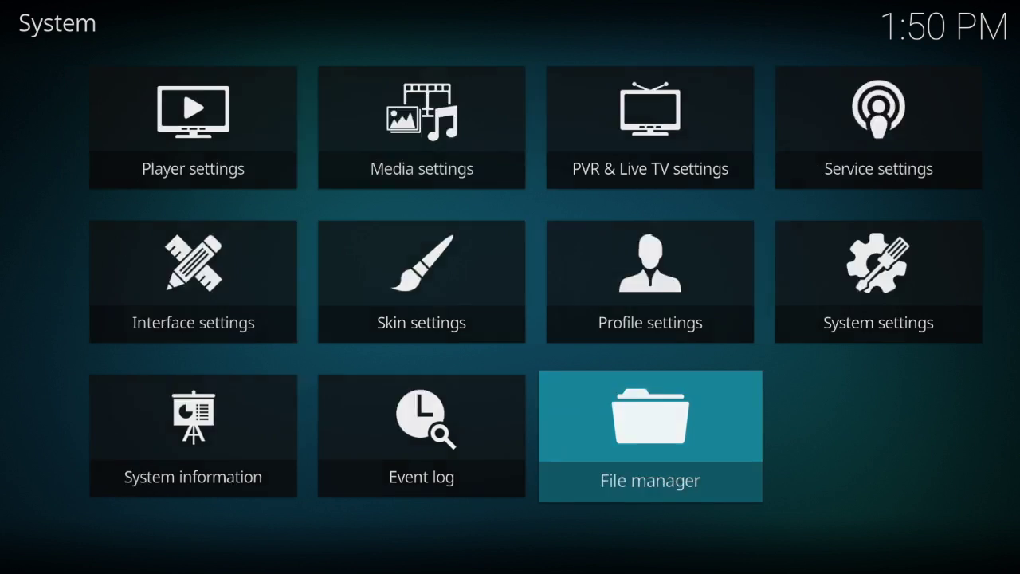
key("Down")
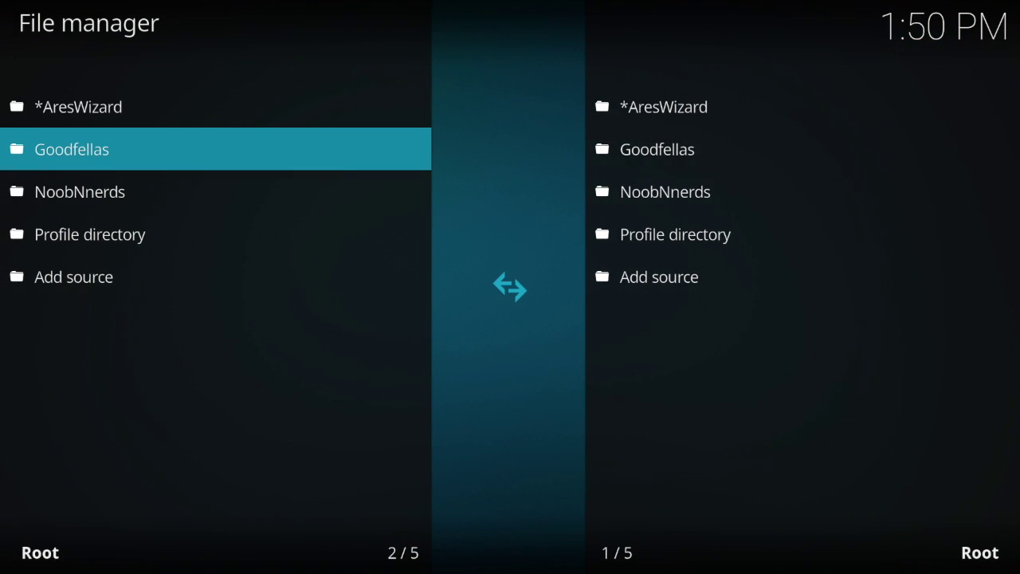
key("Up")
key("c")
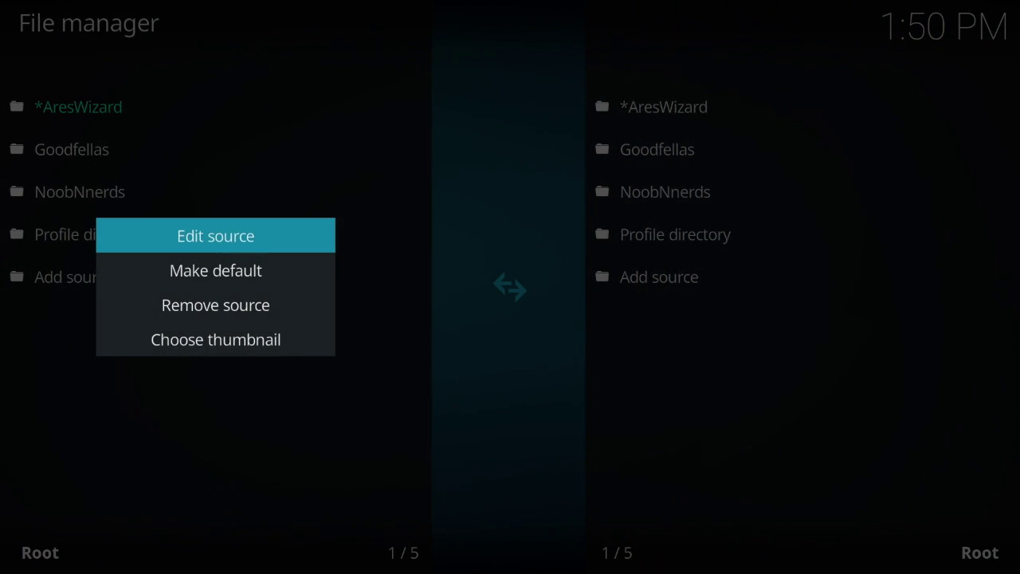
key("Return")
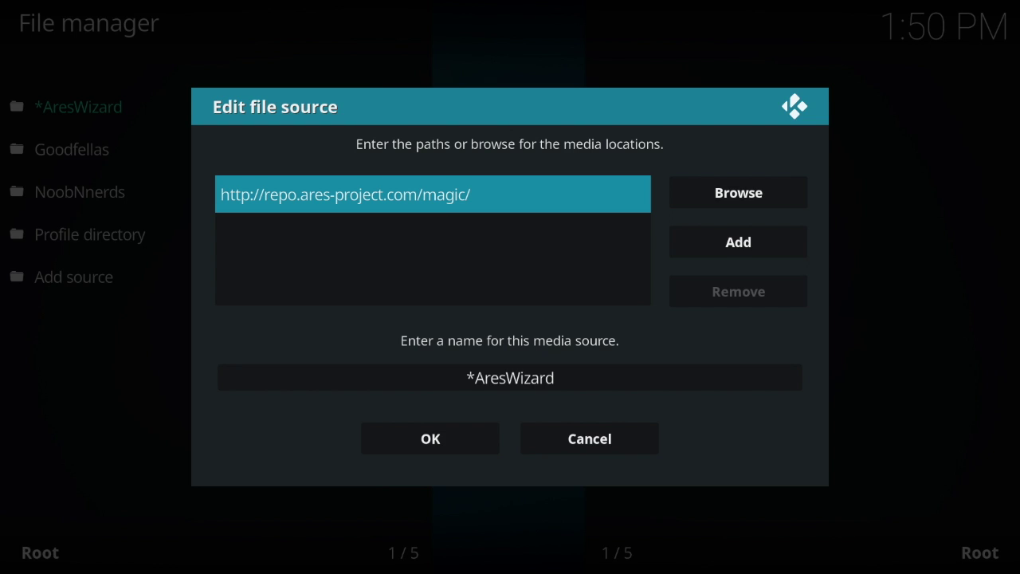
left_click(588, 443)
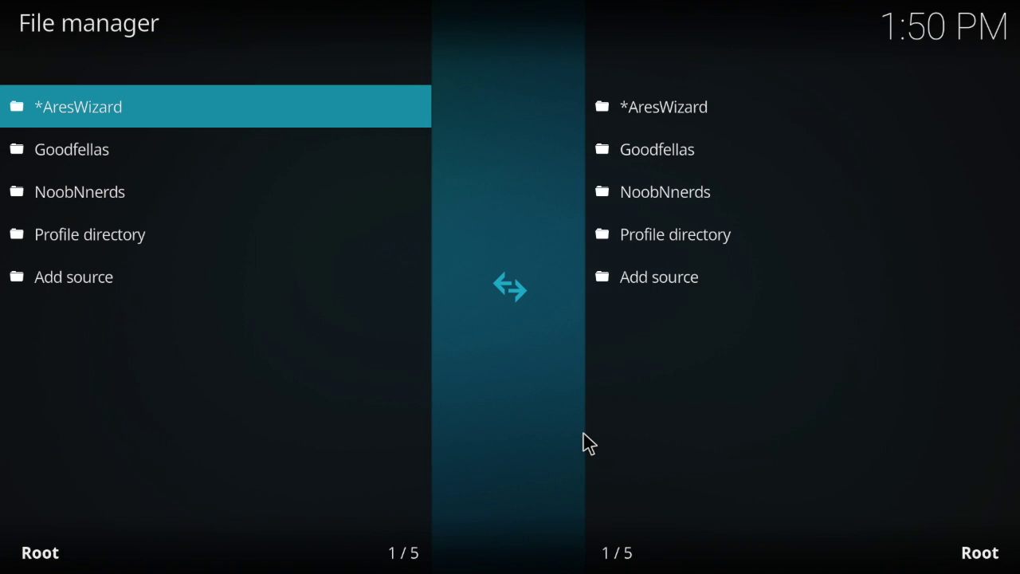
Step: Check the Unknown sources option in the Add-ons section of the System settings
key("Escape")
key("Up")
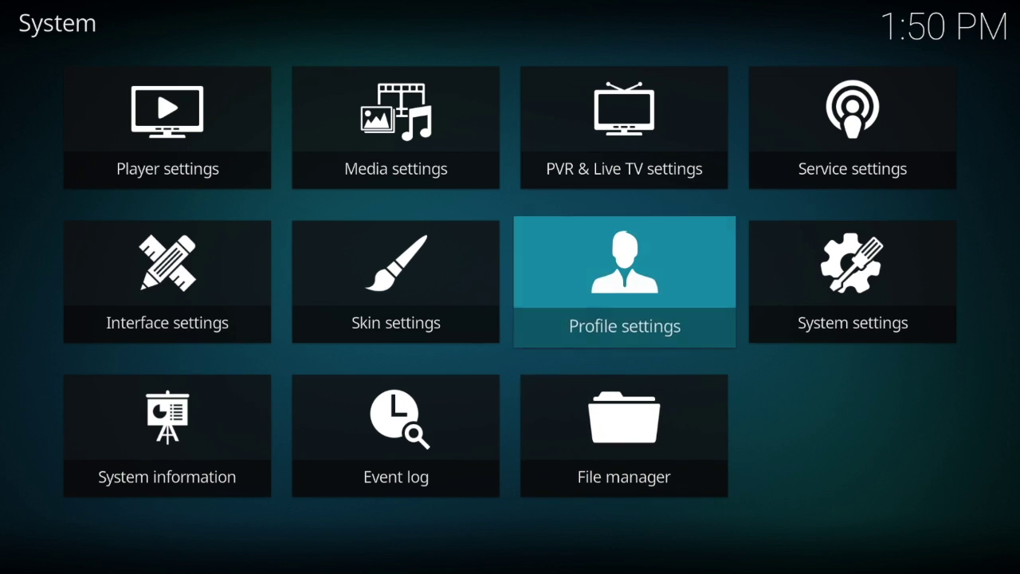
key("Right")
key("Return")
key("Down")
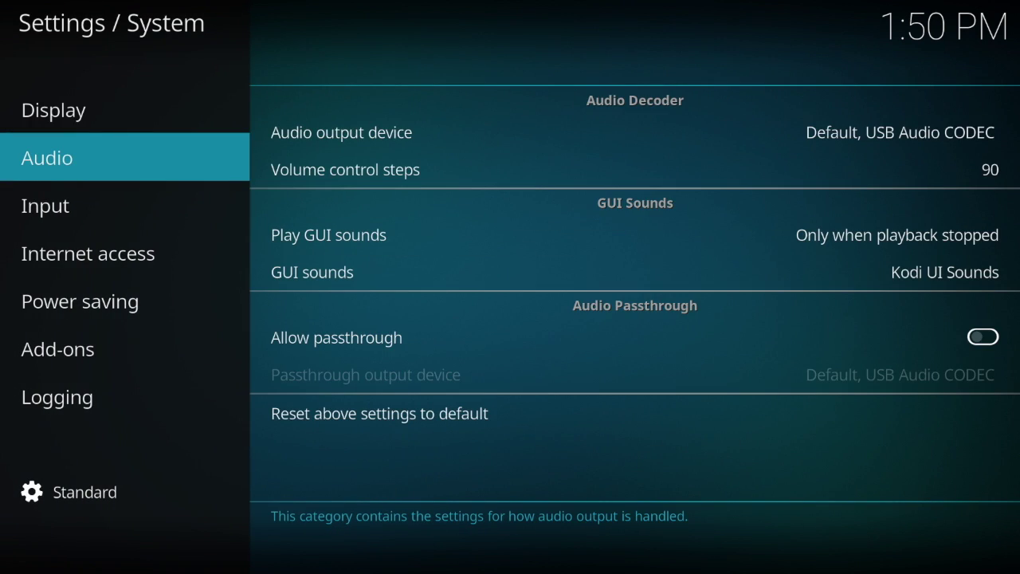
key("Down")
key("Down")
key("Down")
key("Down")
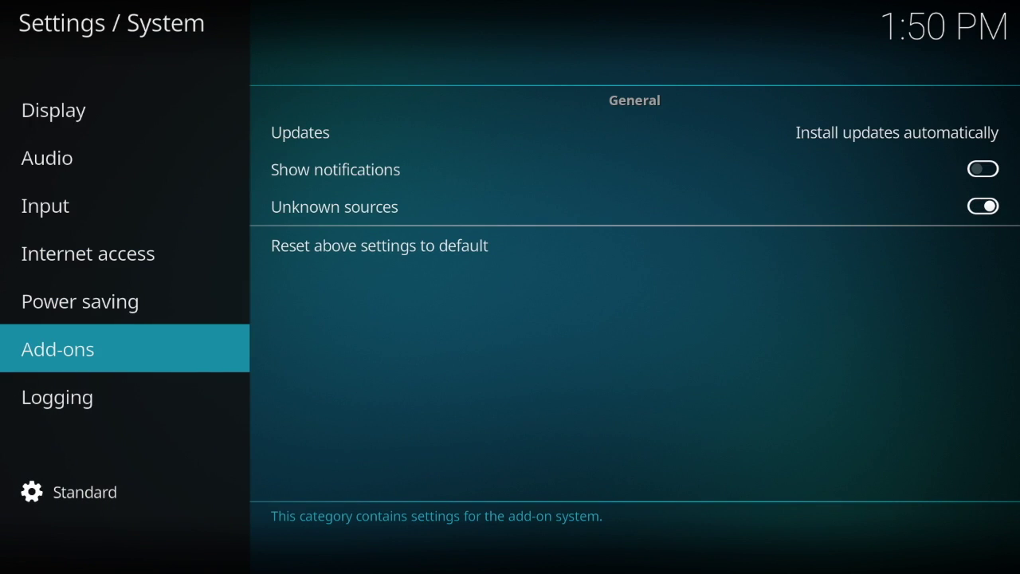
key("Right")
key("Down")
key("Down")
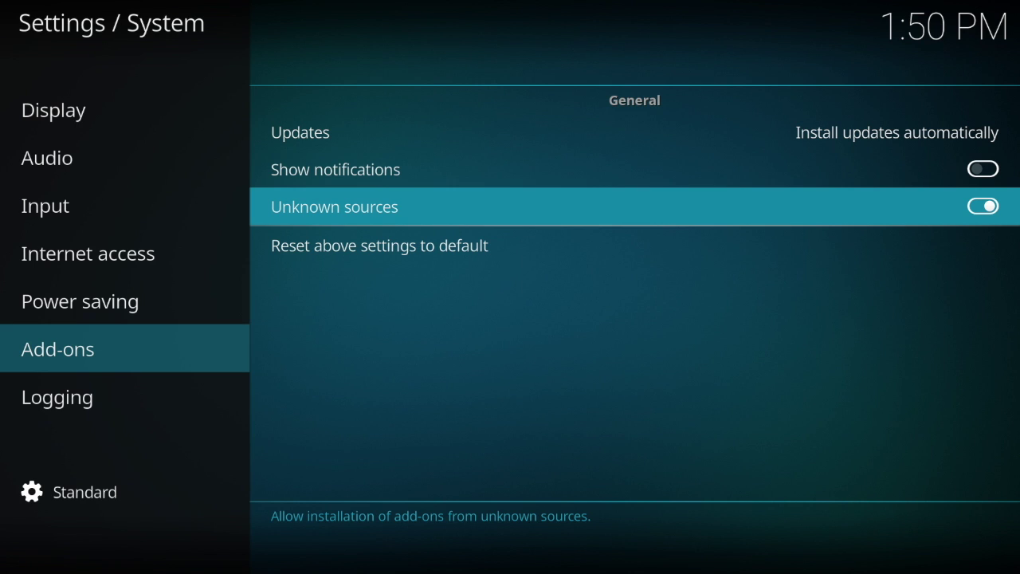
key("Escape")
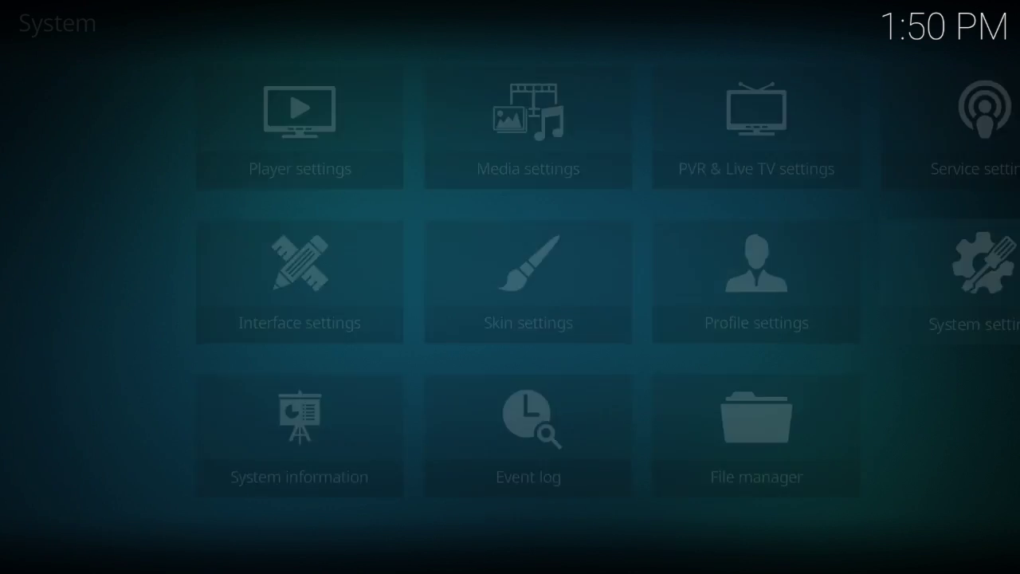
Step: Return to the File manager and locate the Add source entry
key("Left")
key("Down")
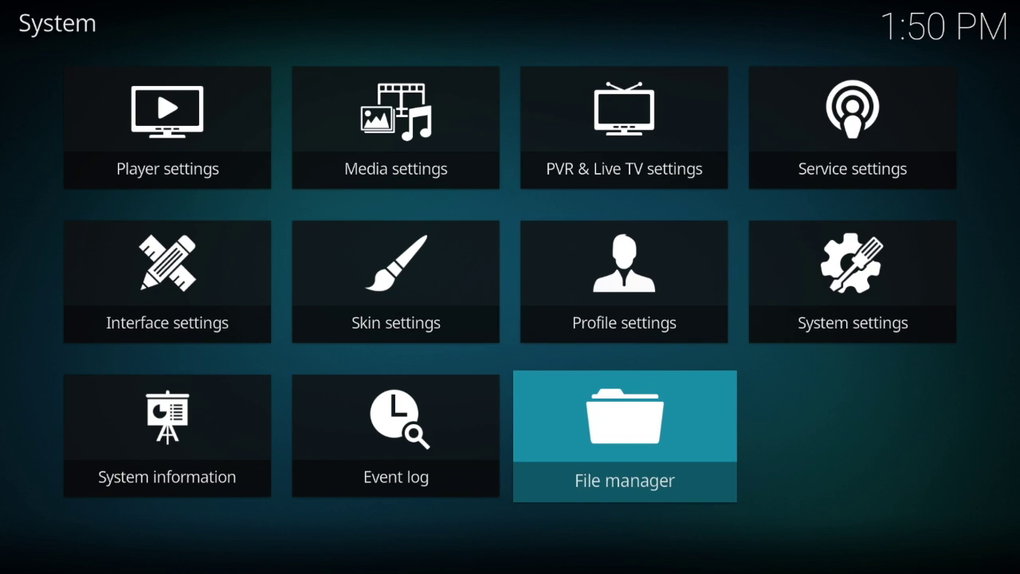
key("Return")
key("Down")
key("Down")
key("Down")
key("Down")
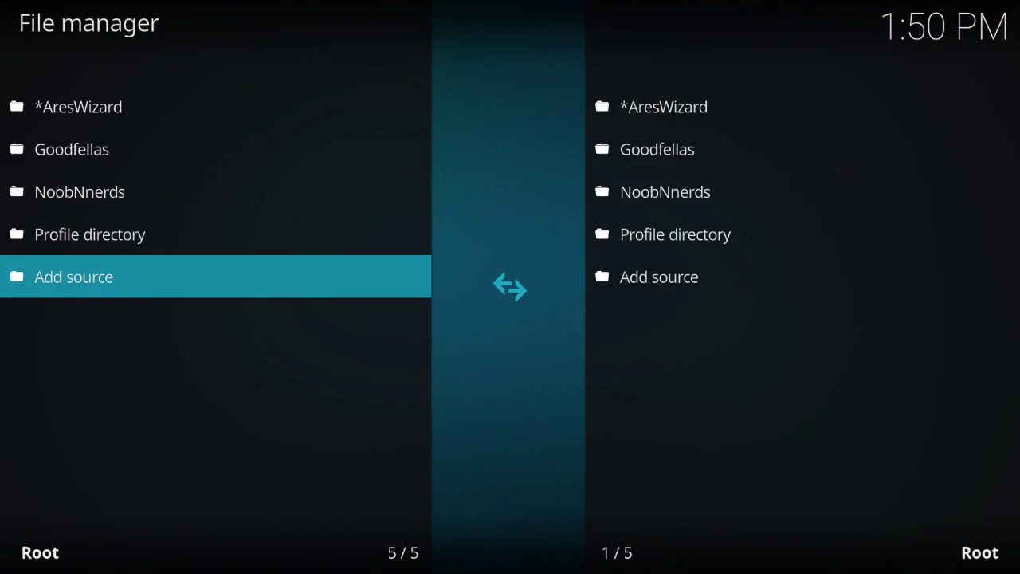
Step: Review the *AresWizard source's path and name in its editor and accept the source as it is
key("Up")
key("Up")
key("Up")
key("Up")
key("c")
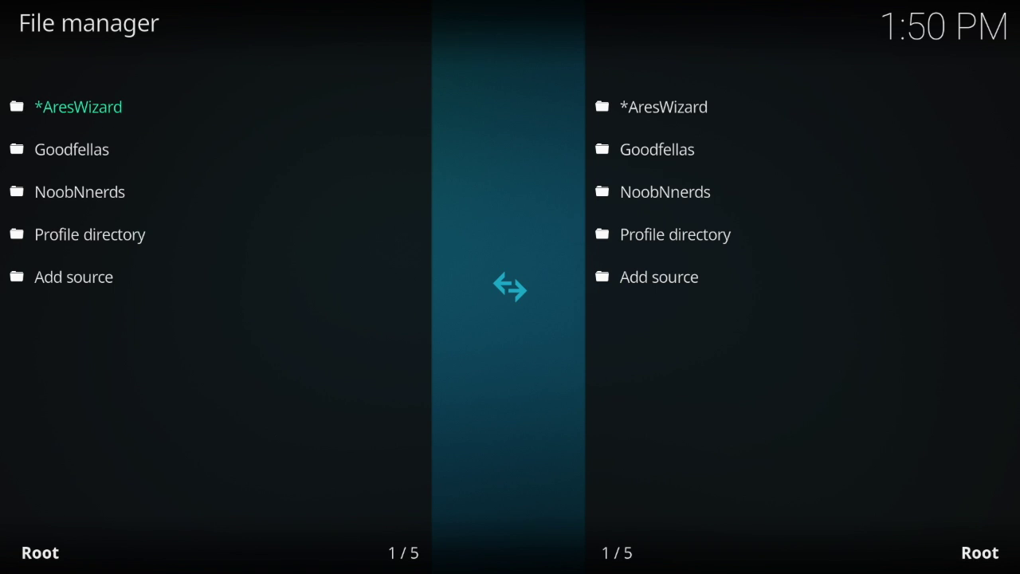
key("Return")
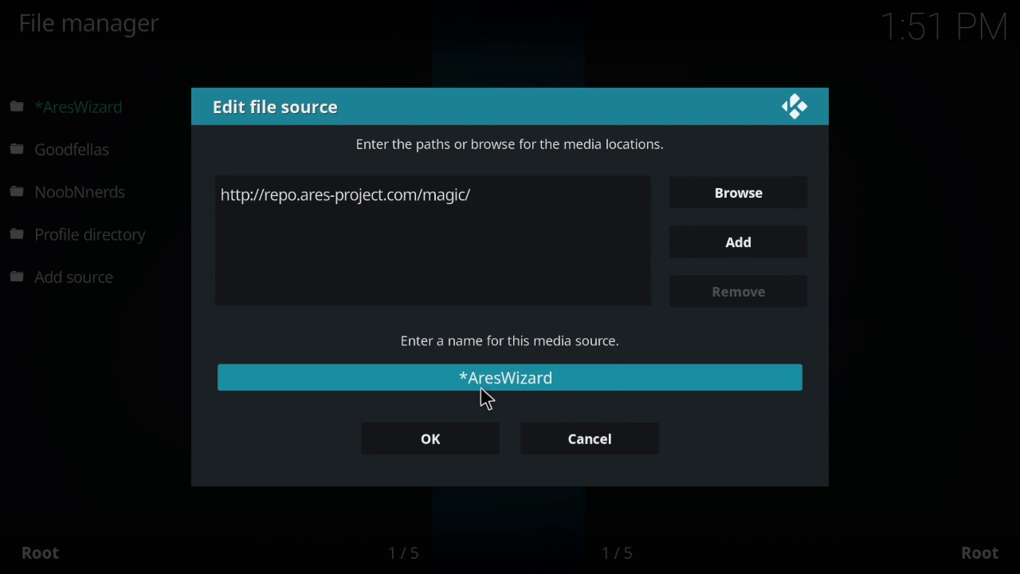
left_click(448, 440)
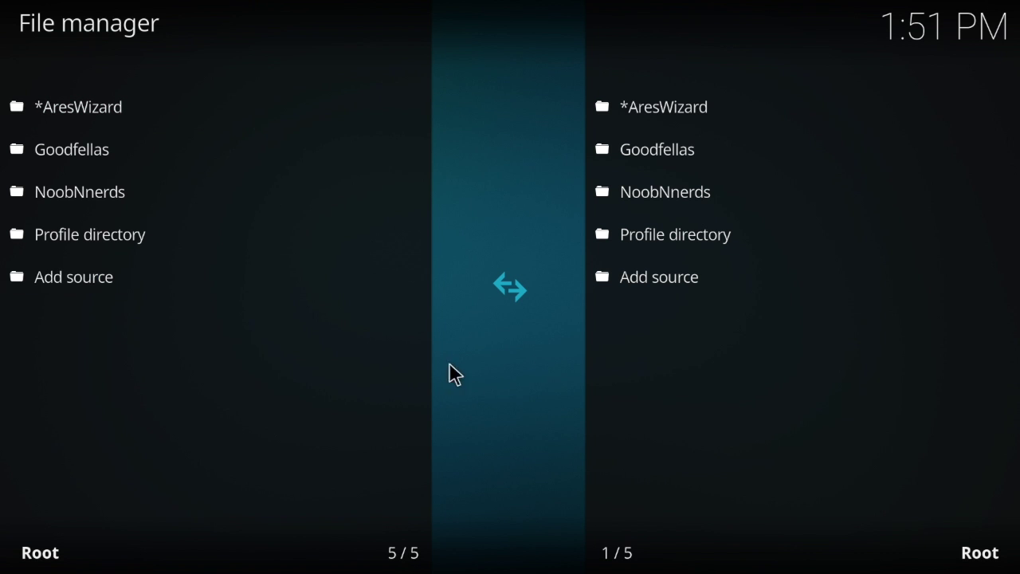
Step: Return to the home screen and open the add-on browser from the Add-ons section
key("Escape")
key("Escape")
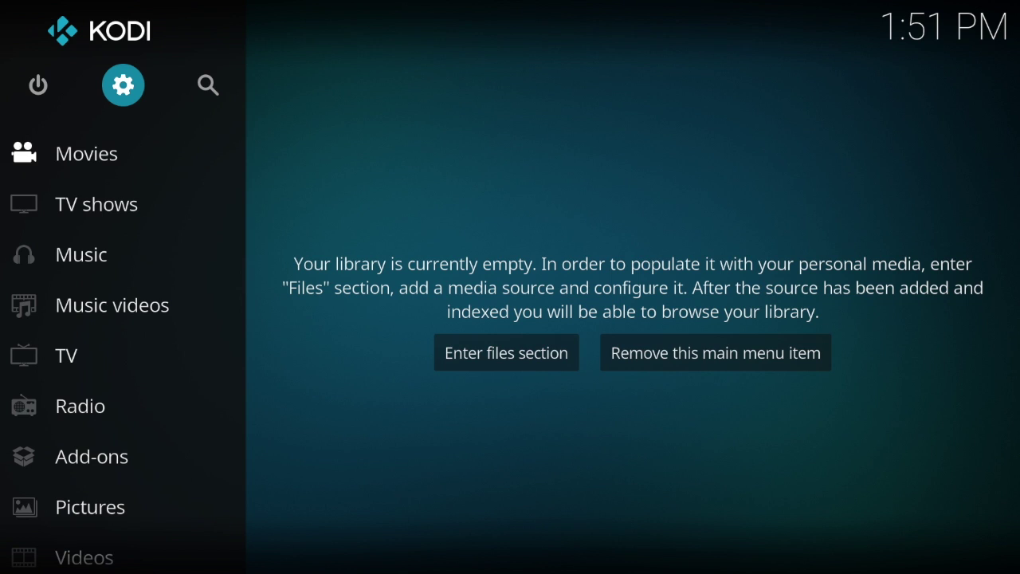
key("Down")
key("Down")
key("Down")
key("Down")
key("Down")
key("Down")
key("Down")
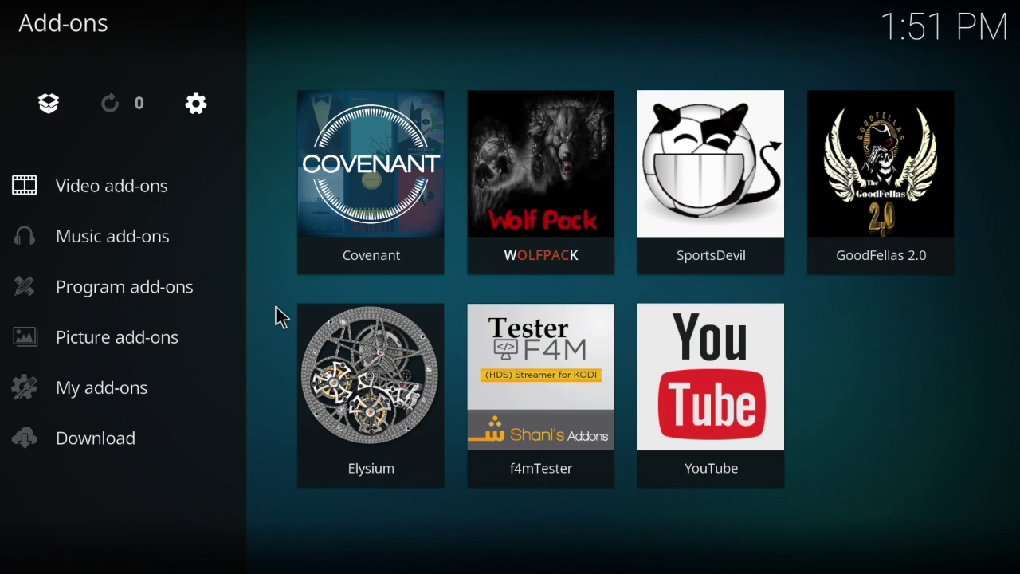
key("Up")
key("Up")
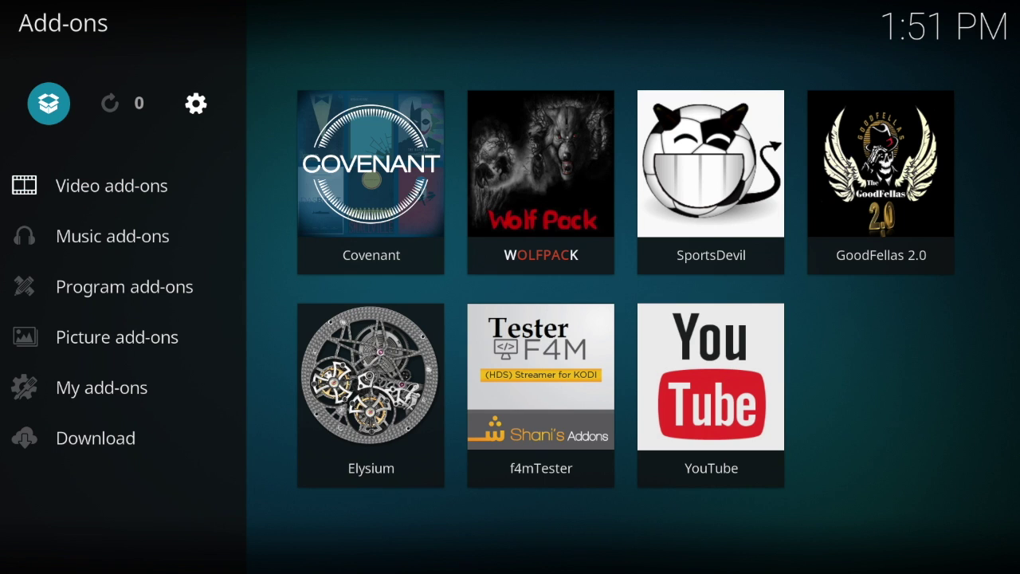
key("Return")
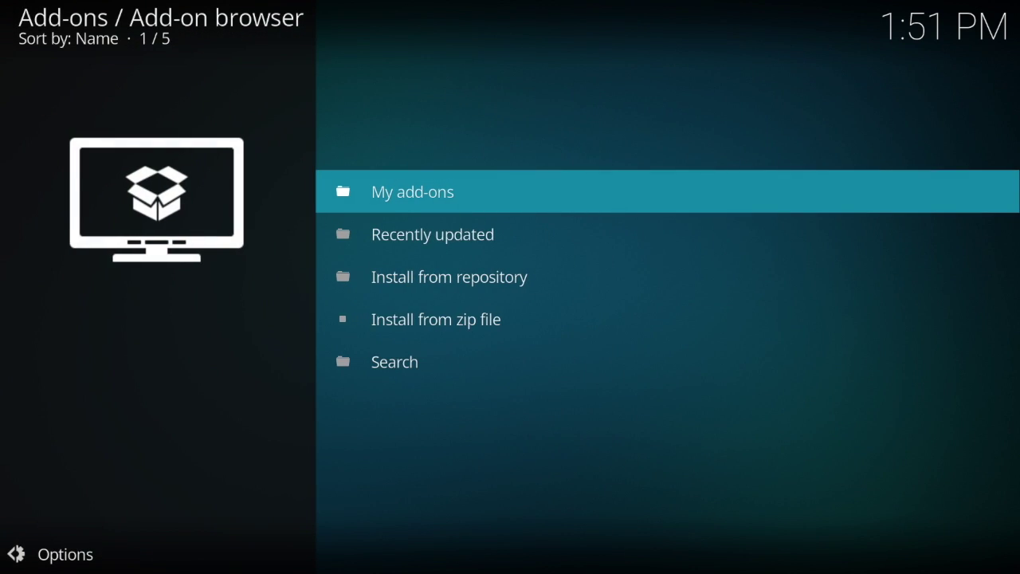
Step: Locate the *AresWizard source among the locations for installing from a zip file, and cancel the selection
key("Down")
key("Down")
key("Down")
key("Return")
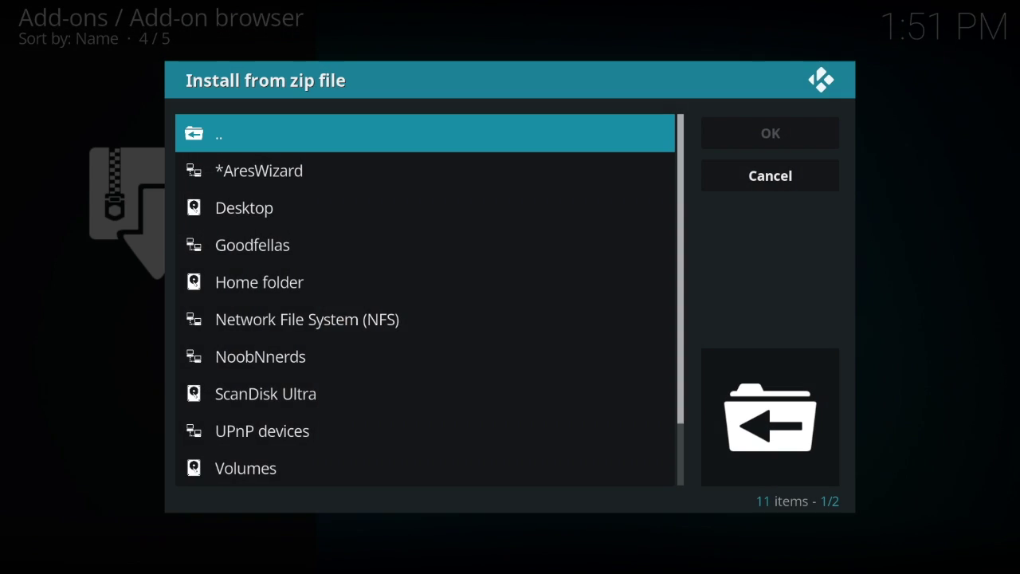
key("Down")
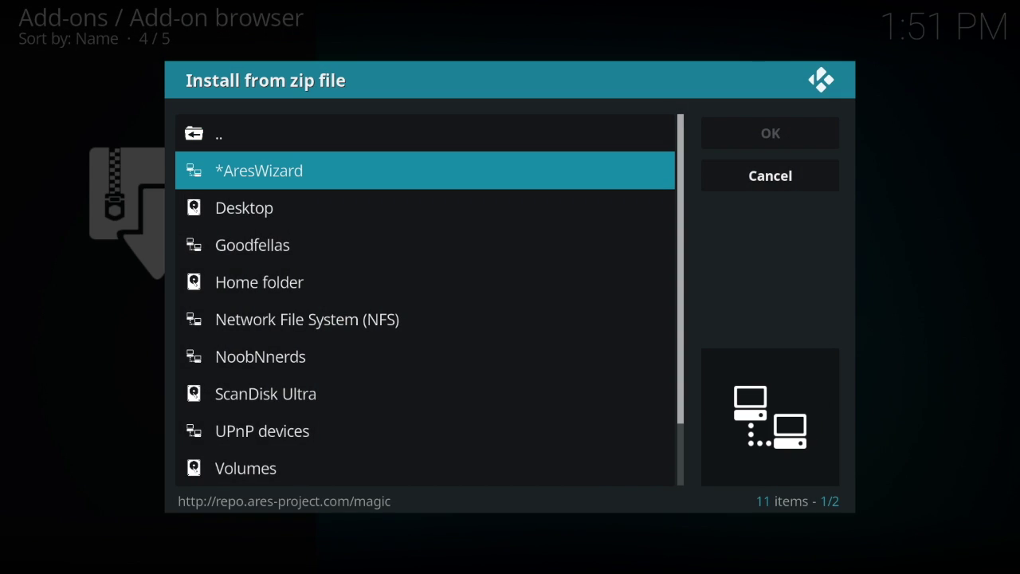
key("Escape")
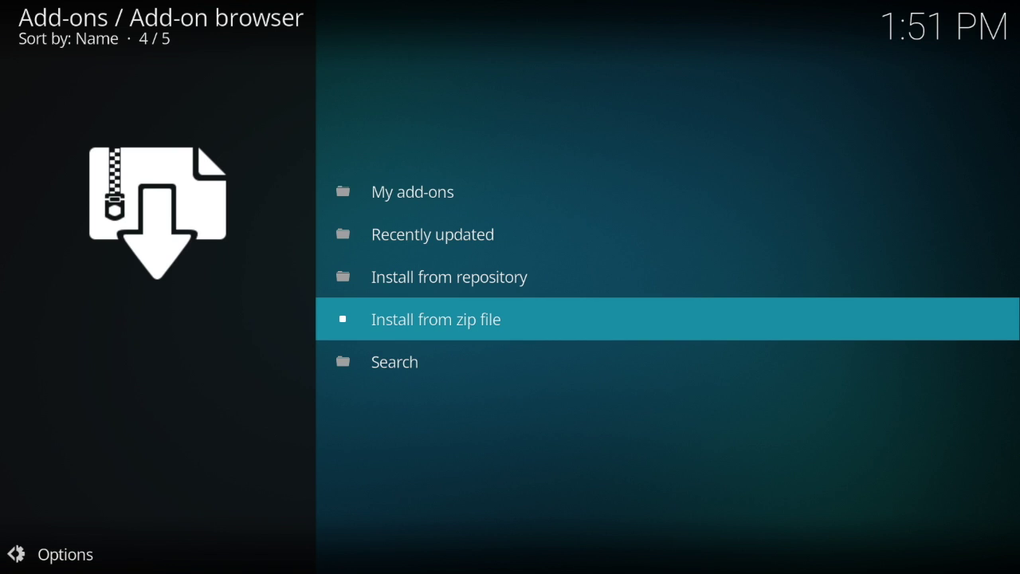
Step: Open the Program add-ons category of the Ares Project repository for installing from repository
key("Up")
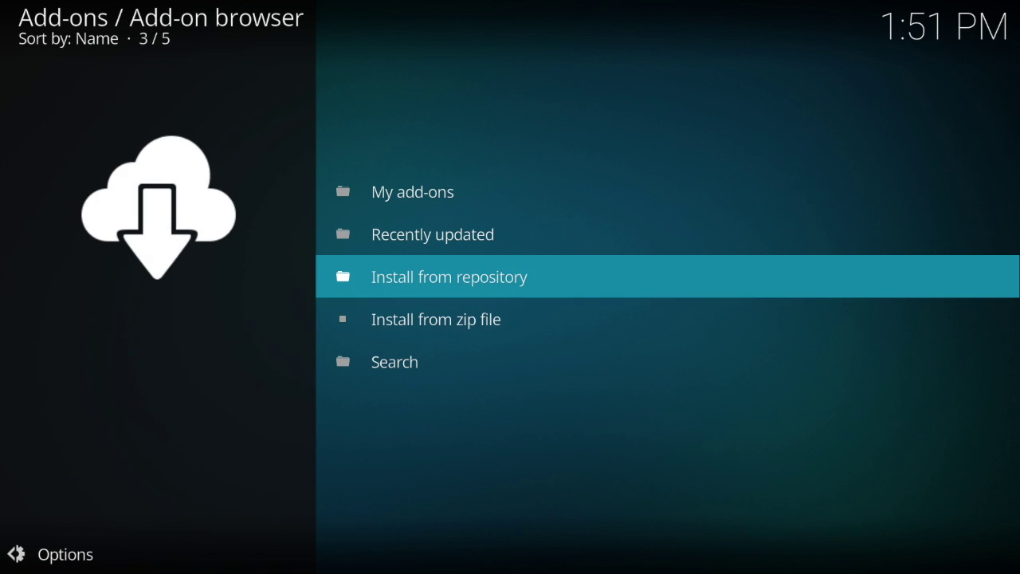
key("Return")
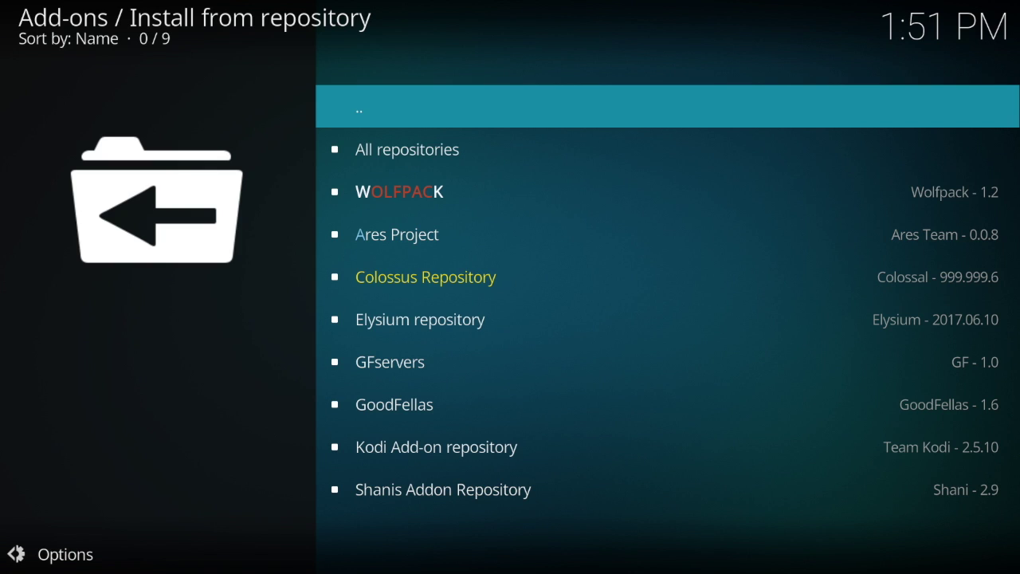
key("Down")
key("Down")
key("Down")
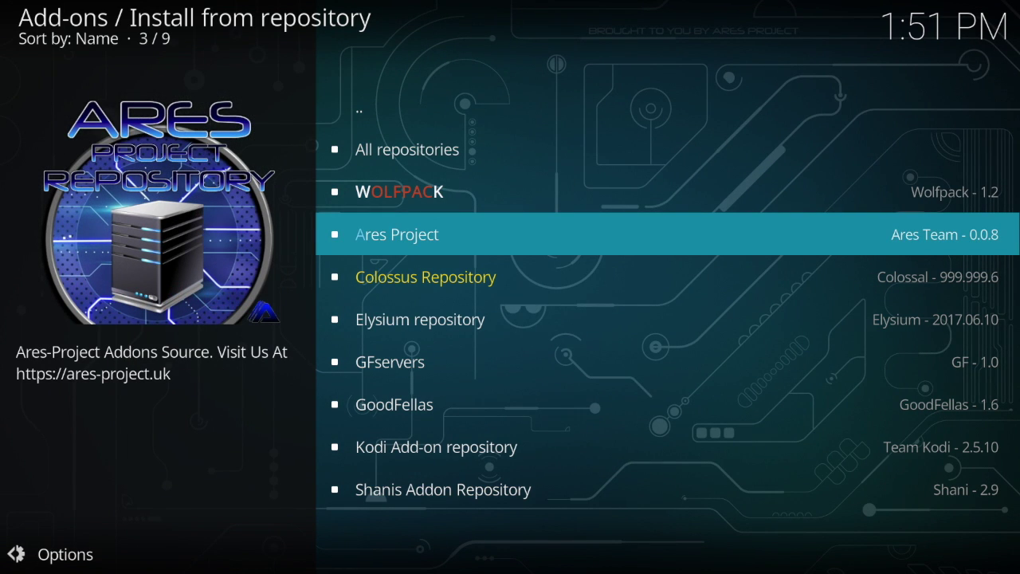
key("Return")
key("Down")
key("Down")
key("Down")
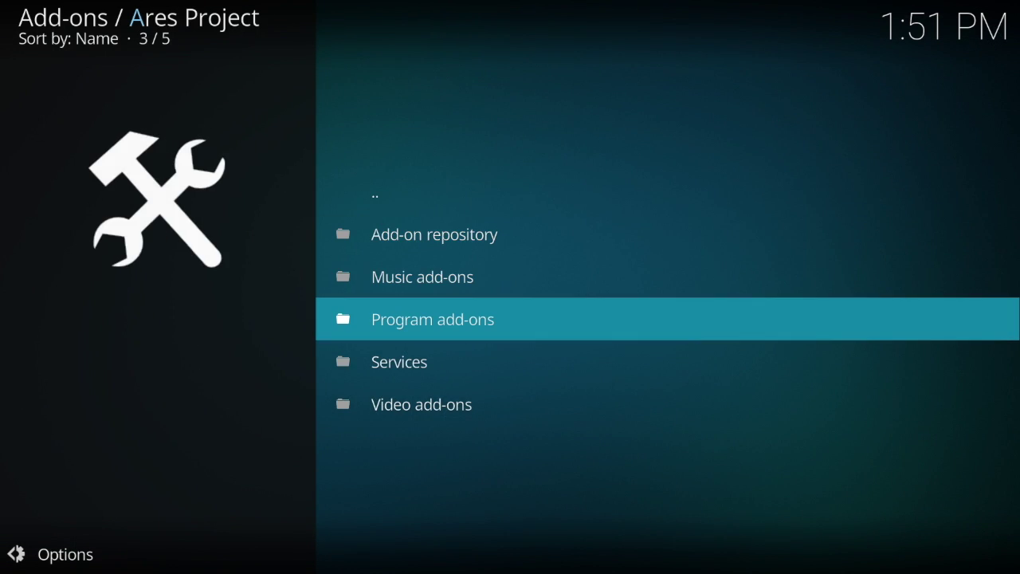
key("Return")
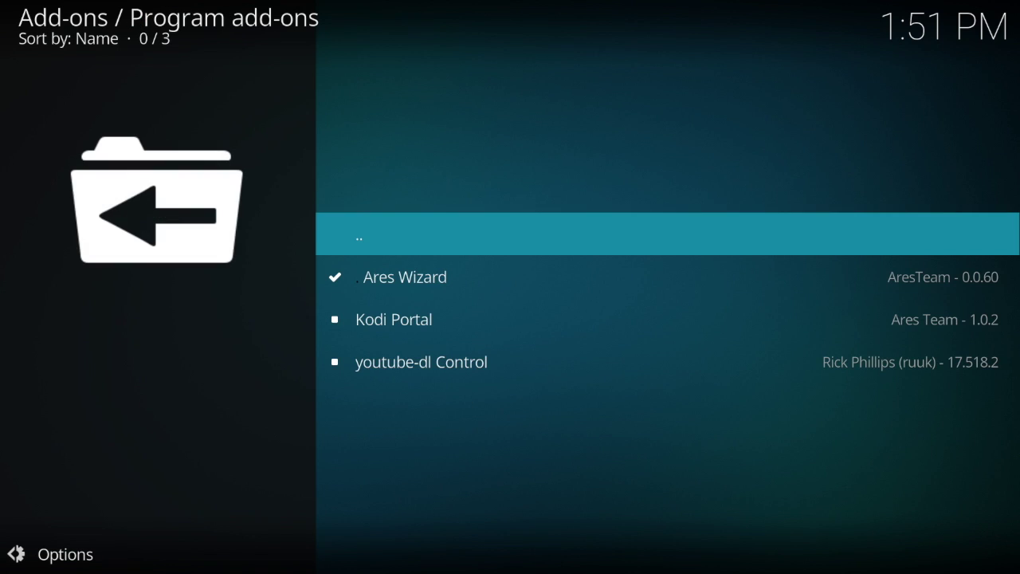
Step: Uninstall the Ares Wizard add-on and confirm the removal
key("Down")
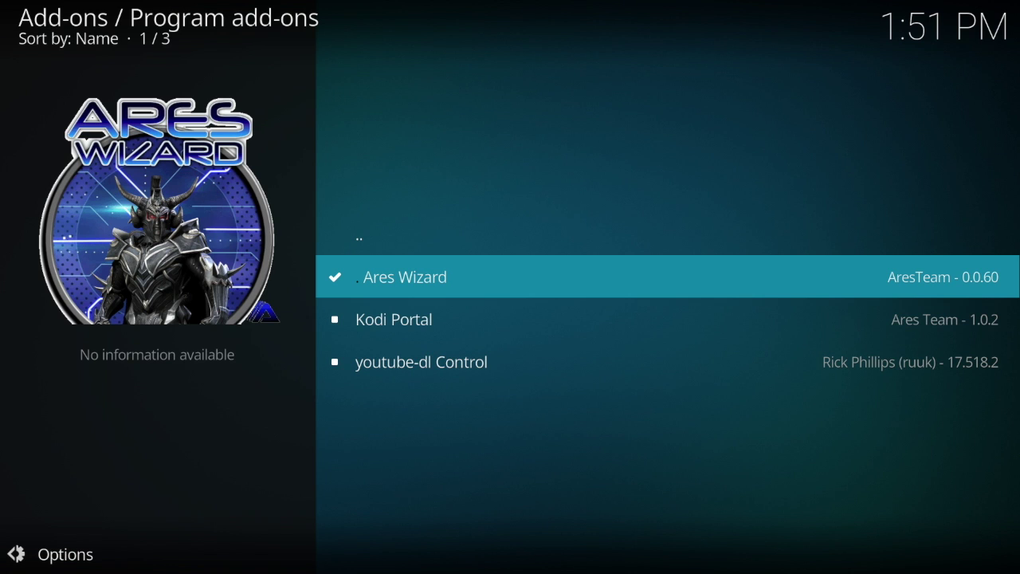
key("Return")
key("Right")
key("Right")
key("Right")
key("Right")
key("Right")
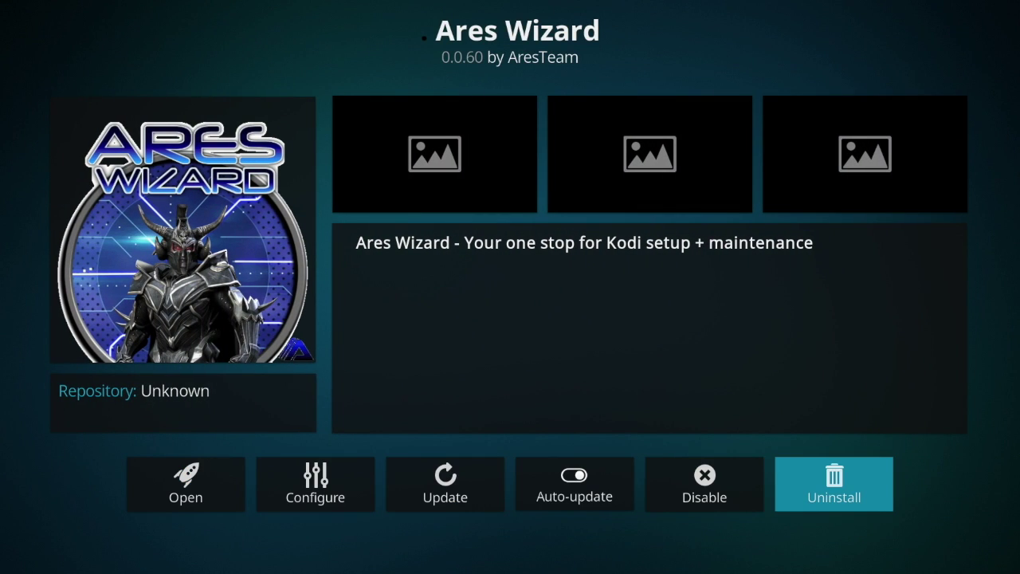
key("Return")
key("Left")
key("Return")
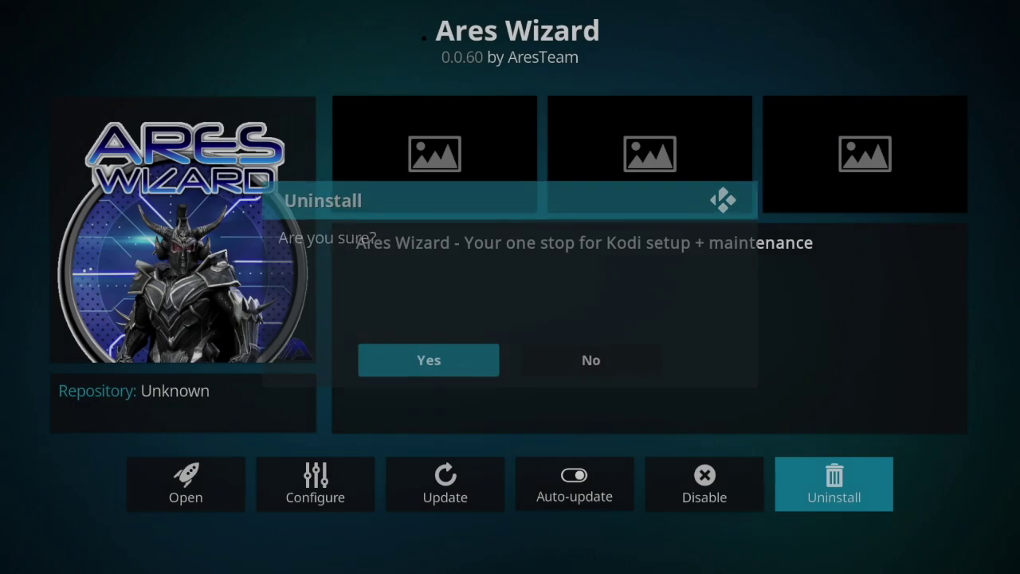
Step: Install the Ares Wizard program add-on from its information page
key("Return")
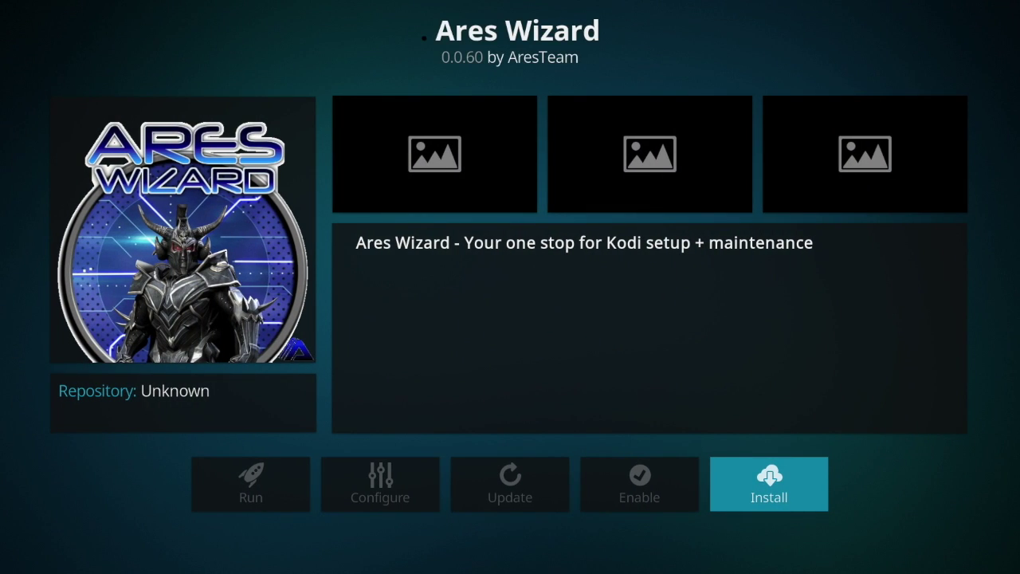
left_click(774, 478)
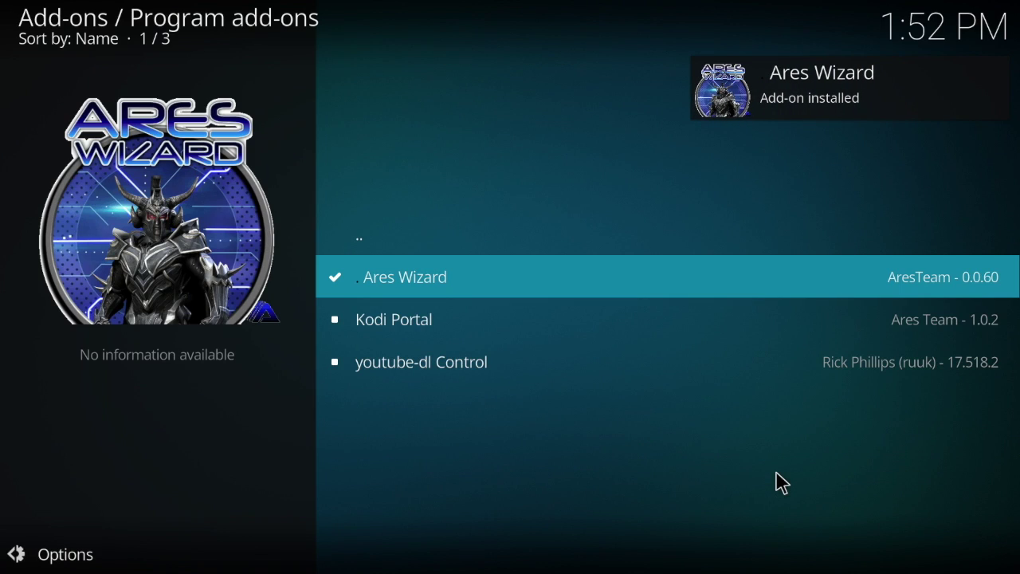
key("Up")
key("Down")
Step: Open the Ares Wizard add-on's information page and launch the wizard
key("Return")
key("Left")
key("Left")
key("Left")
key("Left")
key("Left")
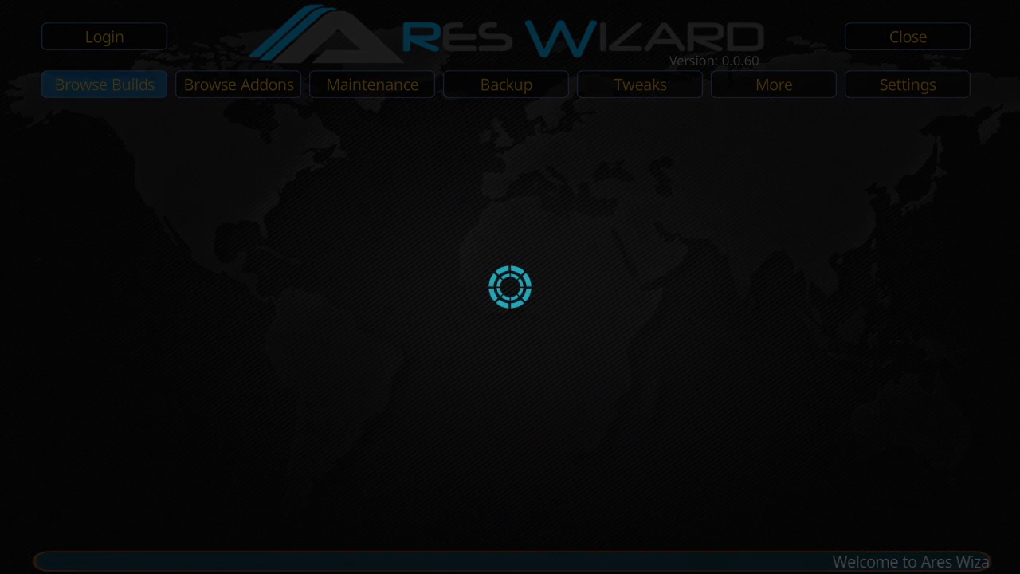
Step: Examine the All Builds list in the wizard's Browse Builds section, from Ares US Builds down to Durex
key("Down")
key("Down")
key("Down")
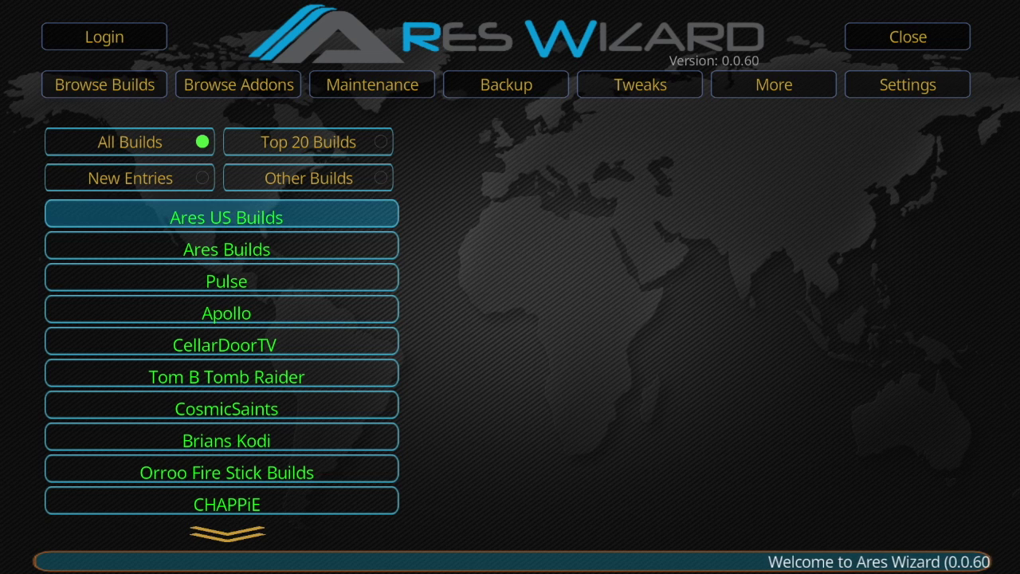
key("Down")
key("Down")
key("Down")
key("Down")
key("Down")
key("Down")
key("Down")
key("Down")
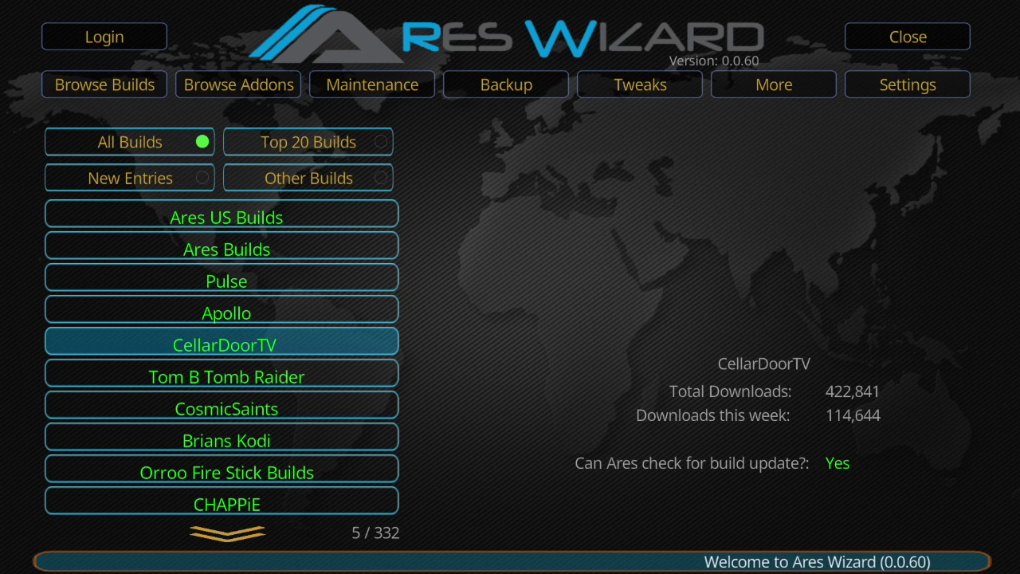
key("Down")
key("Down")
key("Down")
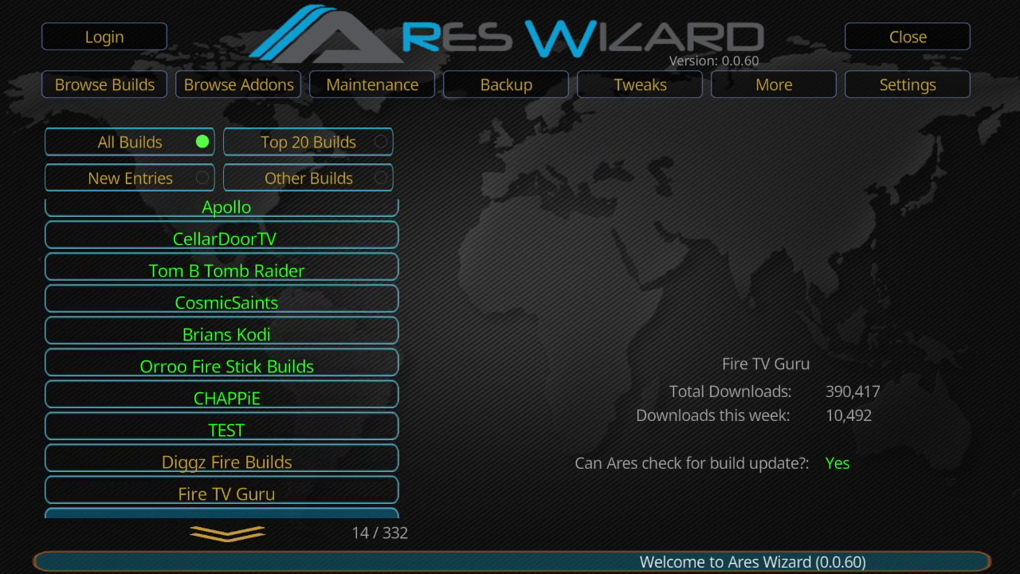
Step: Open the CosmicSaints builds, review the Get Pin and Enter Pin choices, and cancel the PIN request
key("Up")
key("Up")
key("Up")
key("Up")
key("Up")
key("Up")
key("Up")
key("Up")
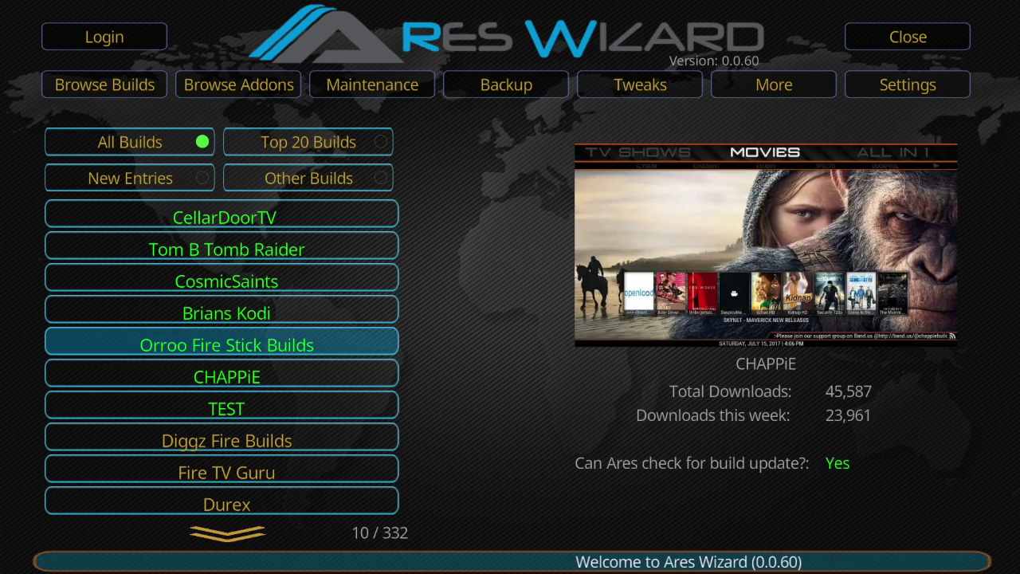
key("Down")
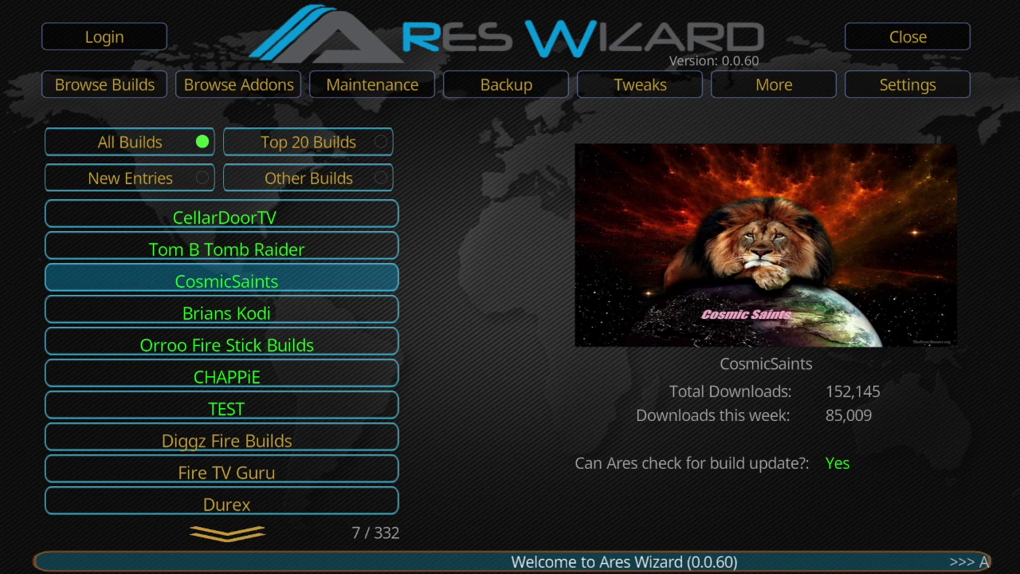
key("Return")
key("Right")
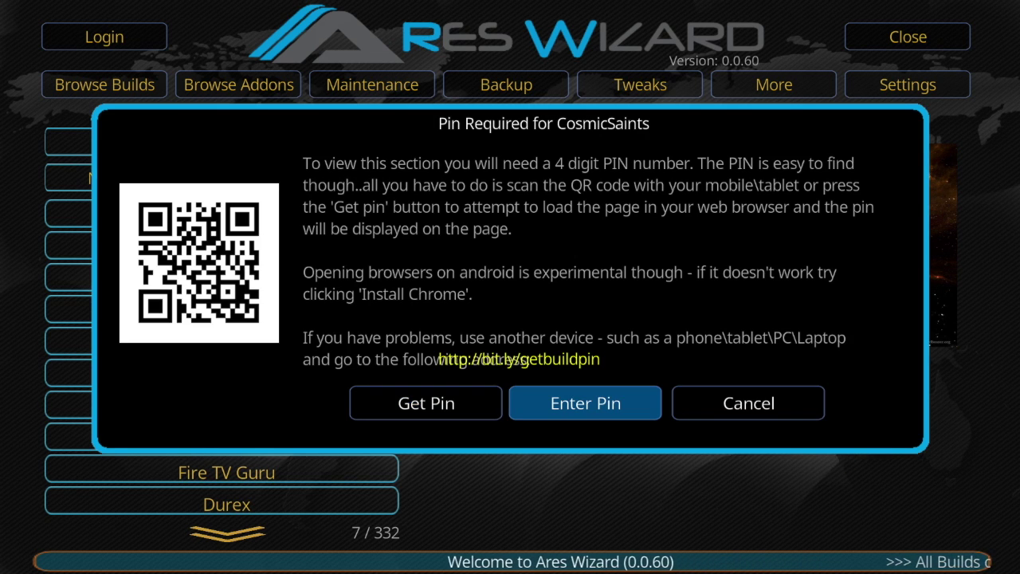
key("Left")
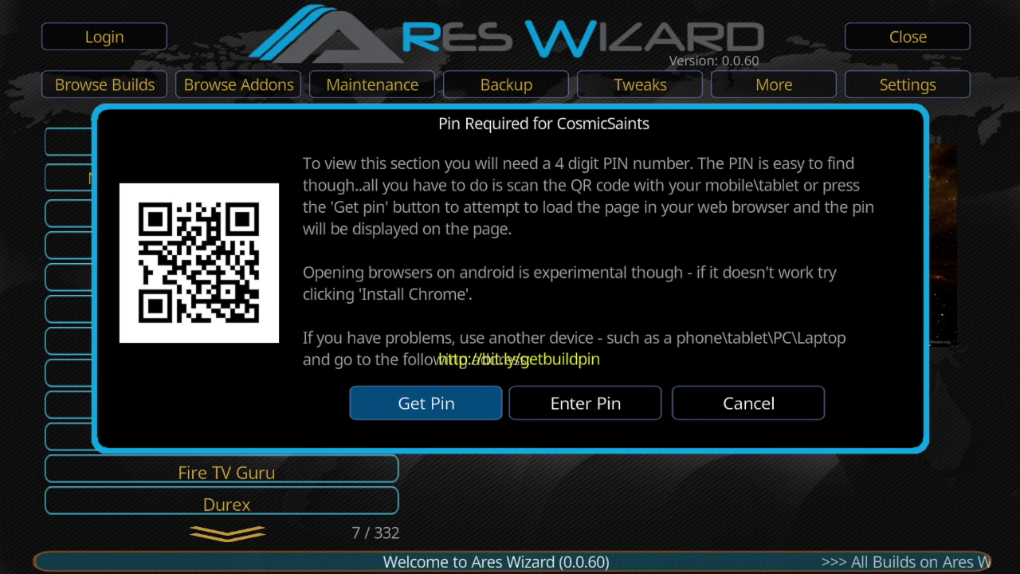
key("Right")
key("Right")
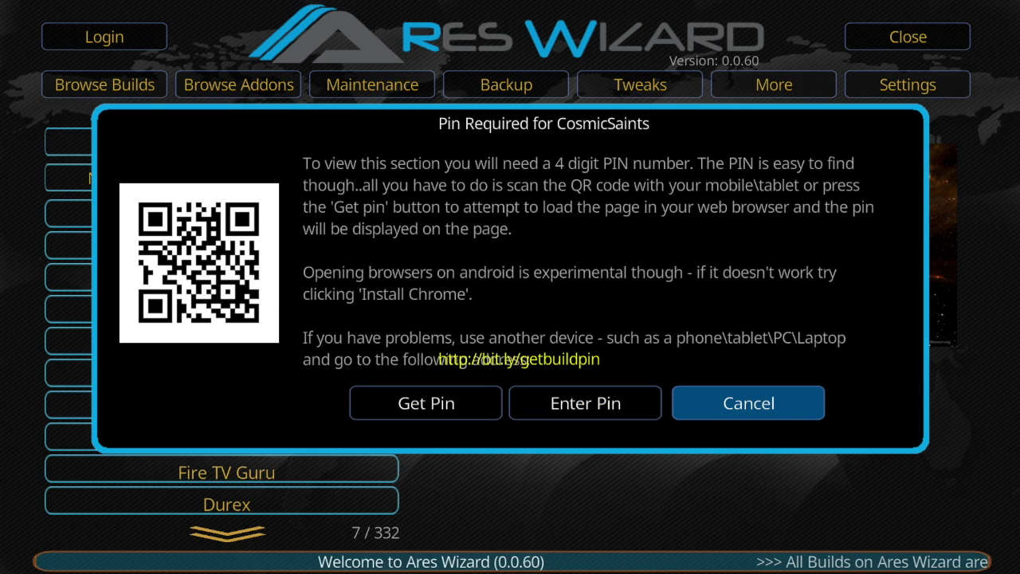
key("Return")
Step: Open the Diggz Fire Builds entry in the list of all builds
key("Down")
key("Down")
key("Down")
key("Down")
key("Down")
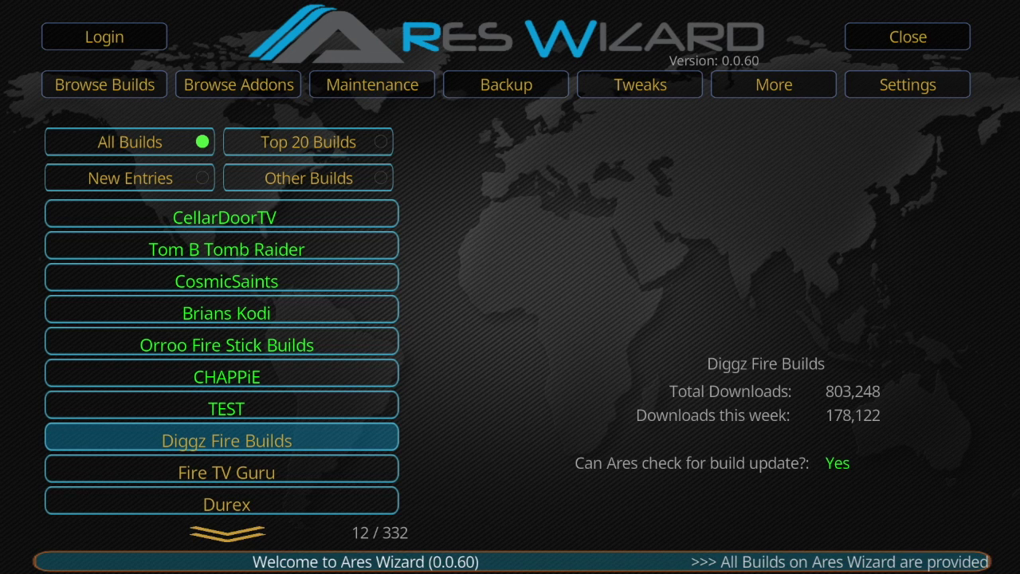
key("Down")
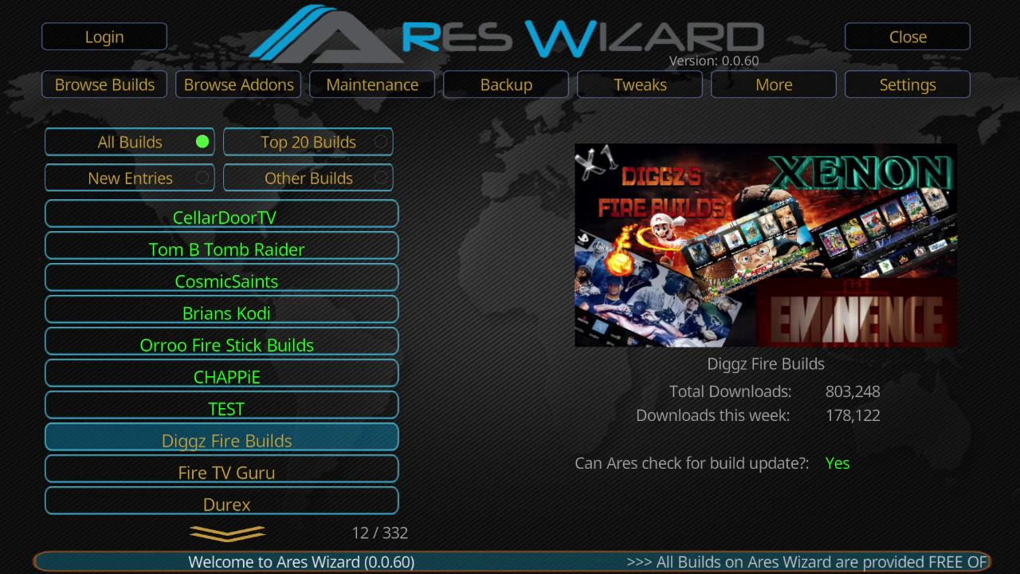
key("Return")
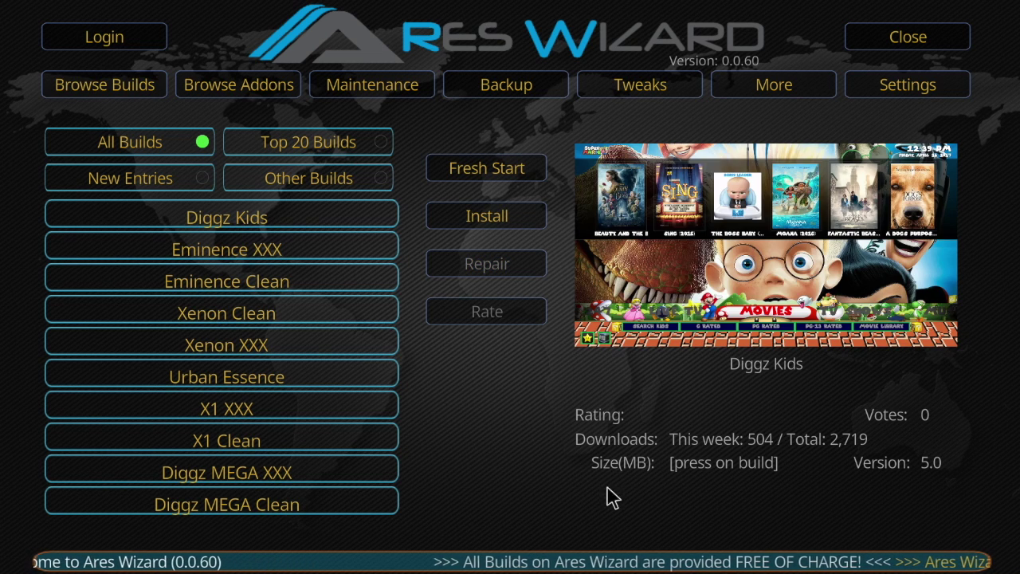
Step: Run a Fresh Start without keeping favorites, sources or add-on settings, and agree to close Kodi
left_click(494, 169)
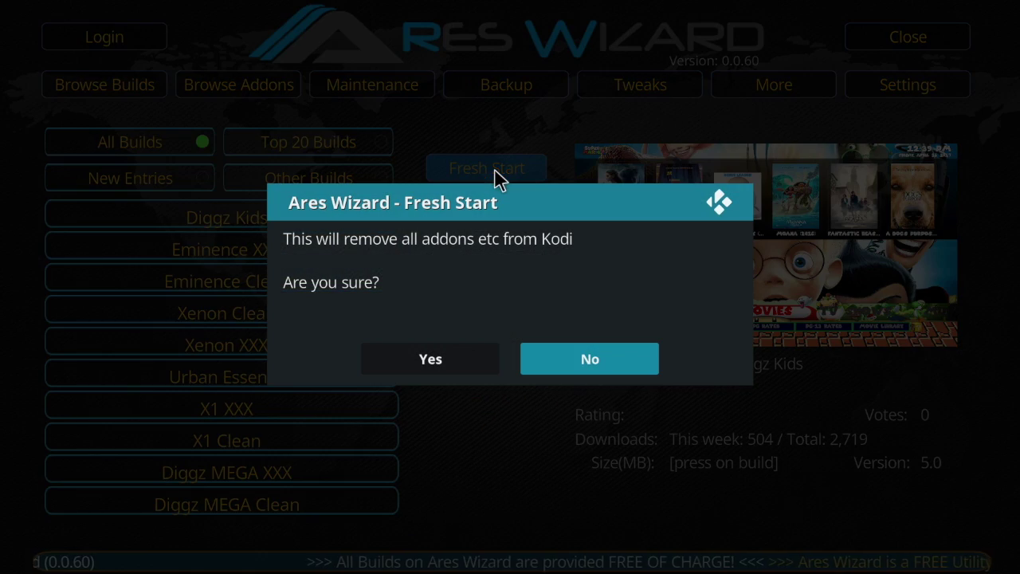
left_click(429, 363)
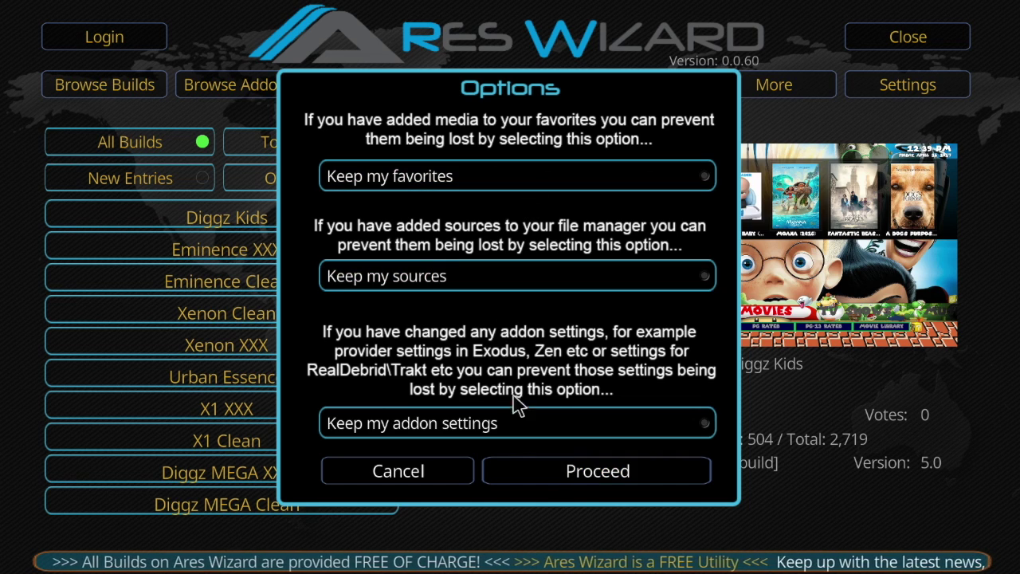
left_click(580, 471)
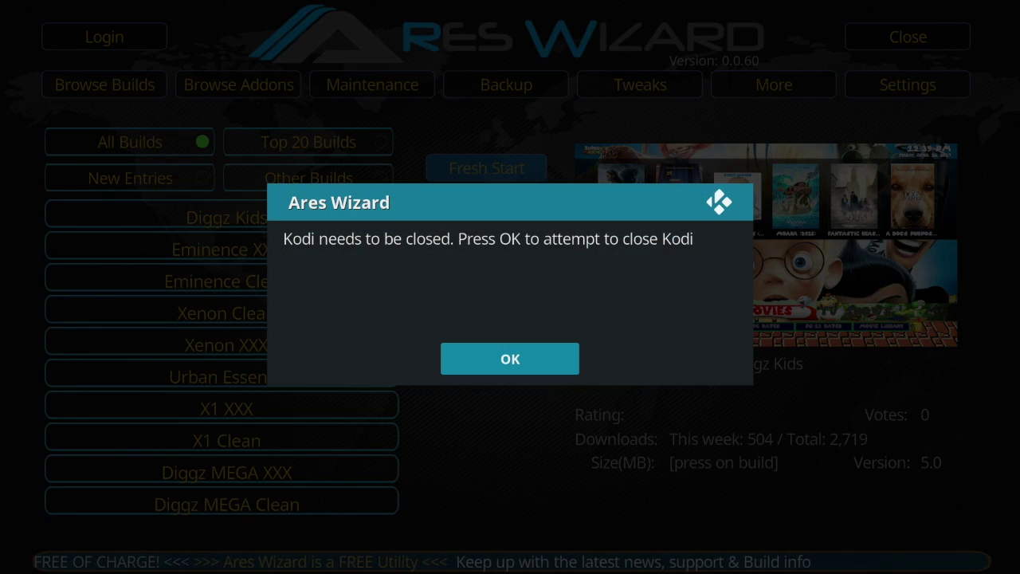
left_click(510, 358)
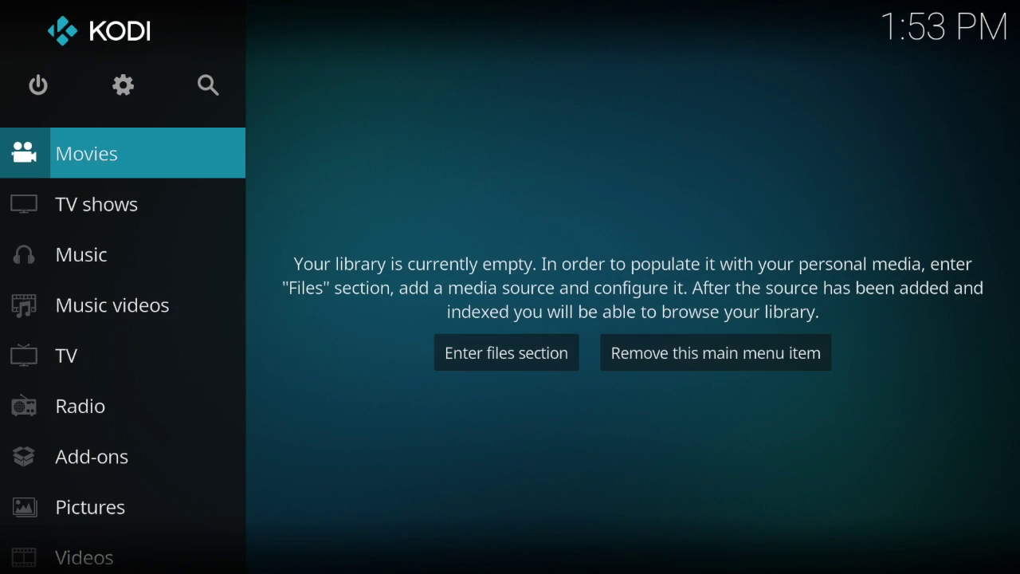
Step: Go to the home screen's Add-ons section and select Ares Wizard among the program add-ons
key("Down")
key("Down")
key("Down")
key("Down")
key("Down")
key("Down")
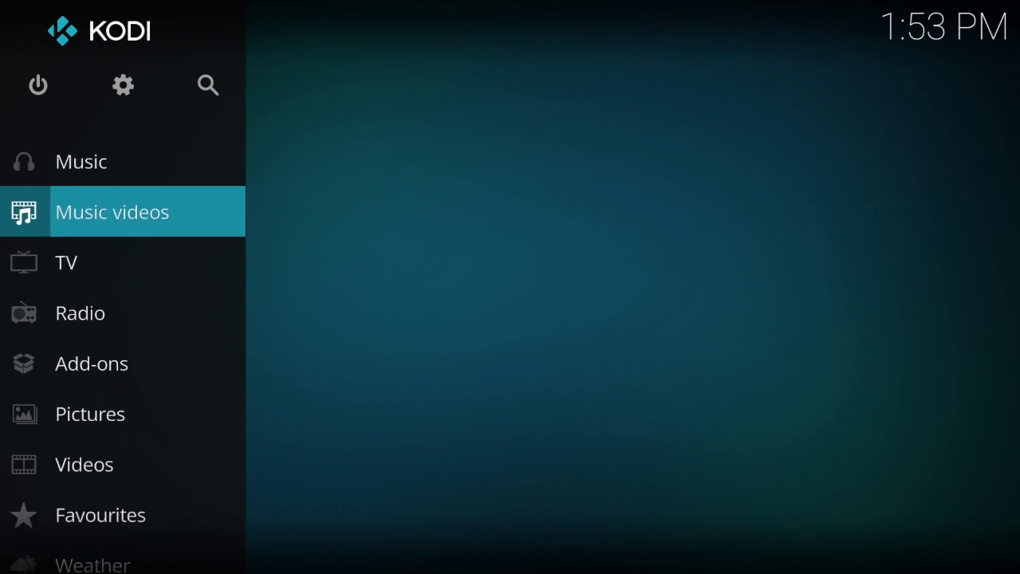
key("Right")
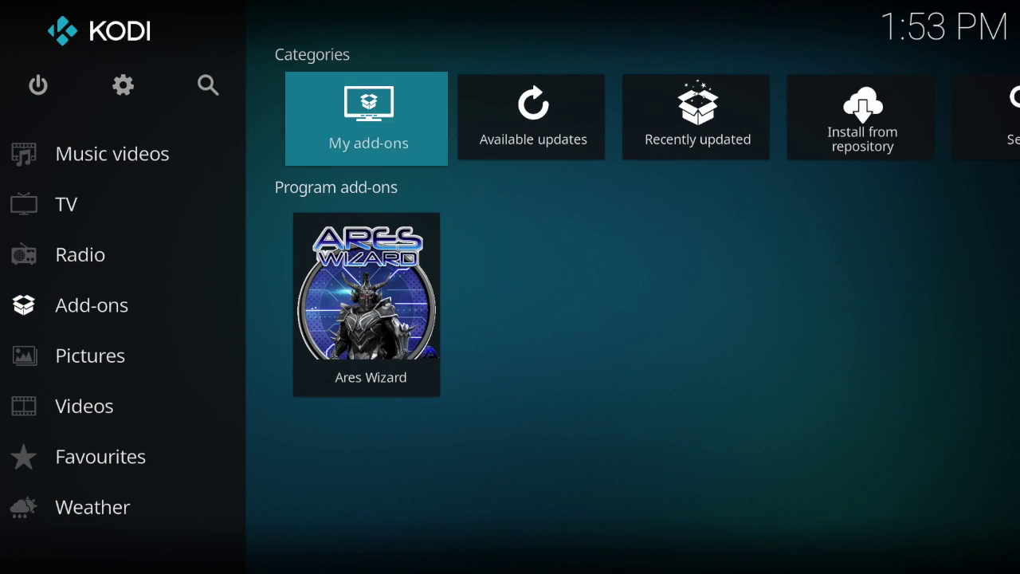
key("Down")
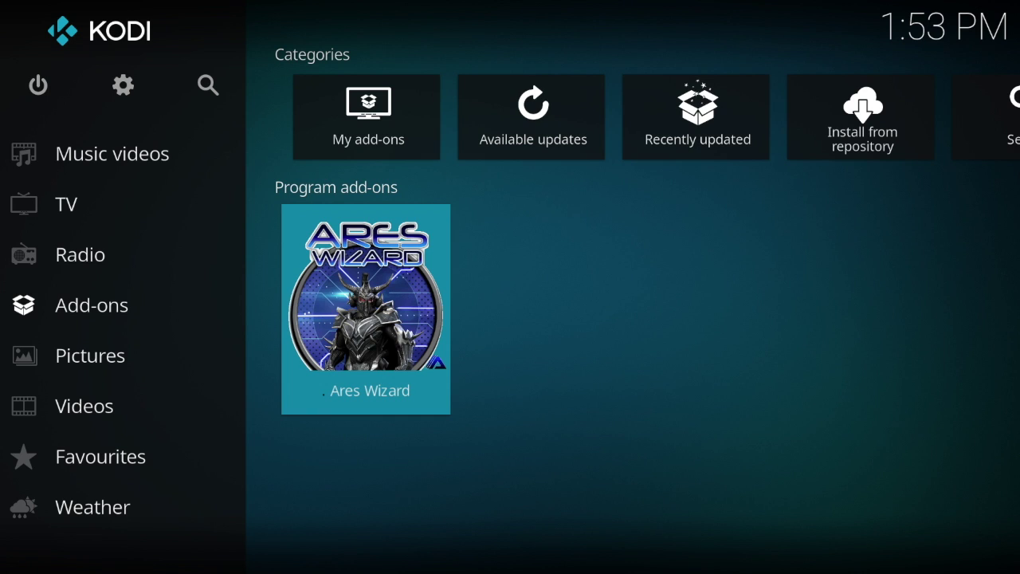
Step: Launch Ares Wizard from the program add-ons, and back out to the Add-ons entry of the home screen
key("Up")
key("Down")
key("Up")
key("Down")
key("Up")
key("Down")
key("Return")
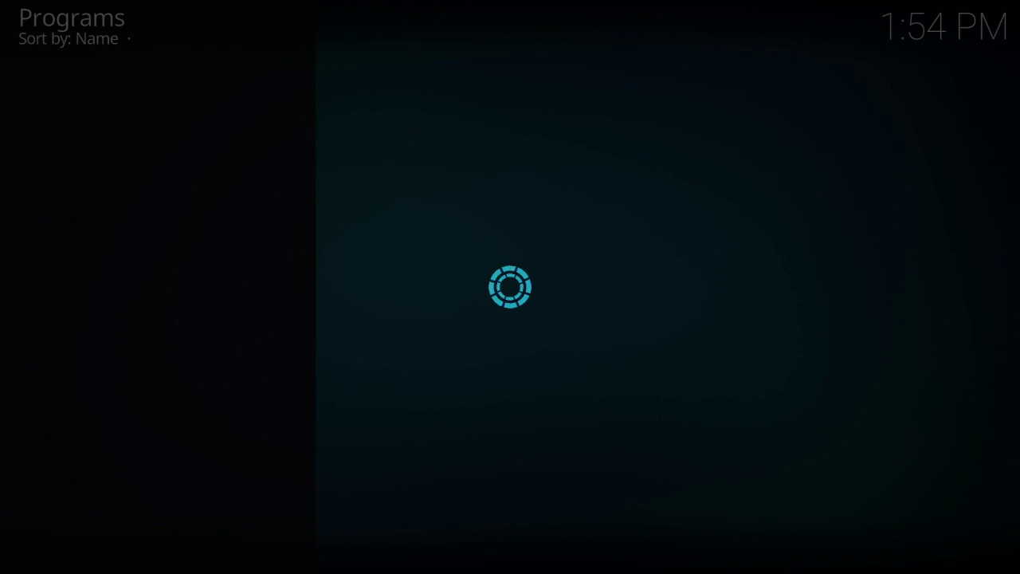
key("BackSpace")
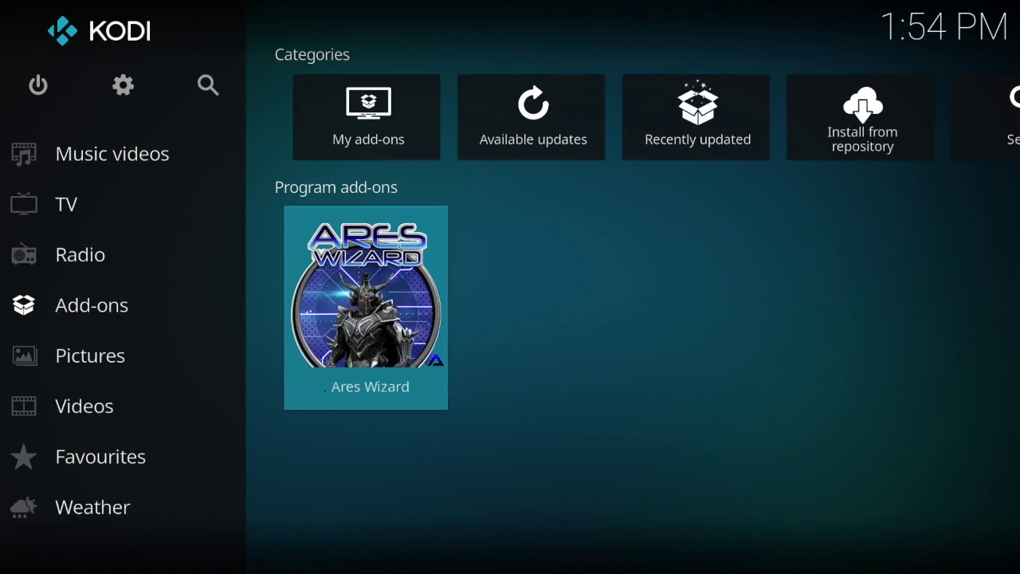
key("Left")
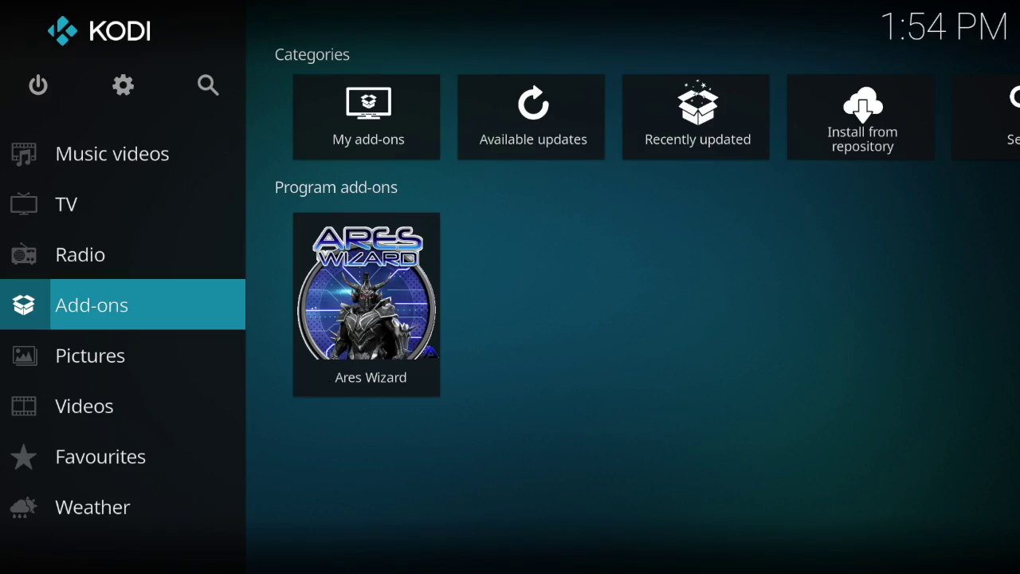